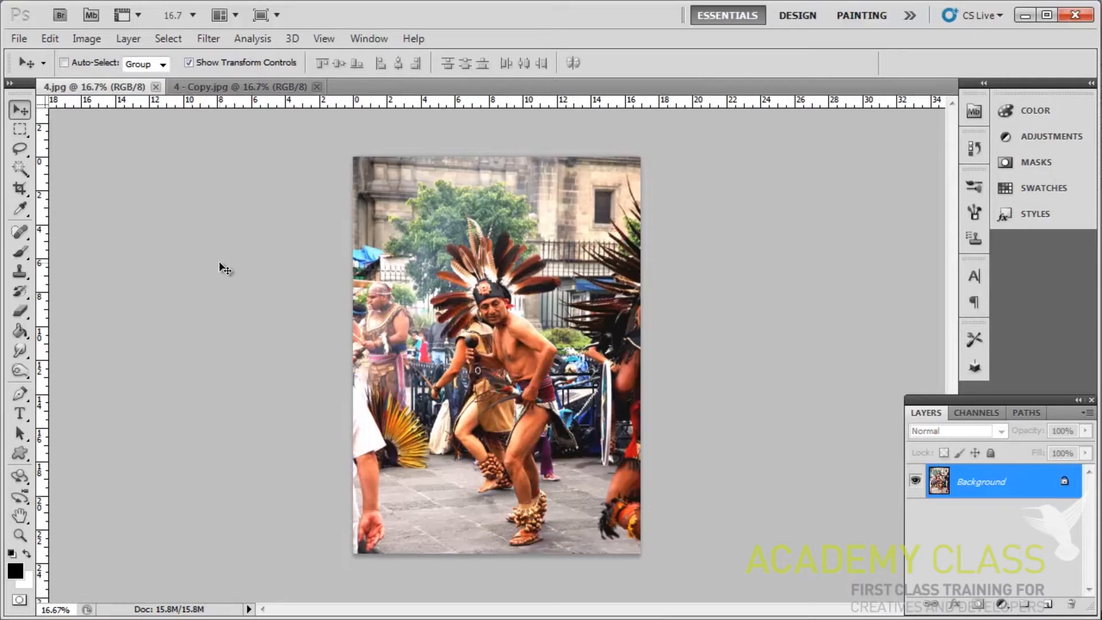
# Convert the 4.jpg photo to black and white with the Desaturate adjustment
pyautogui.click(230, 92)
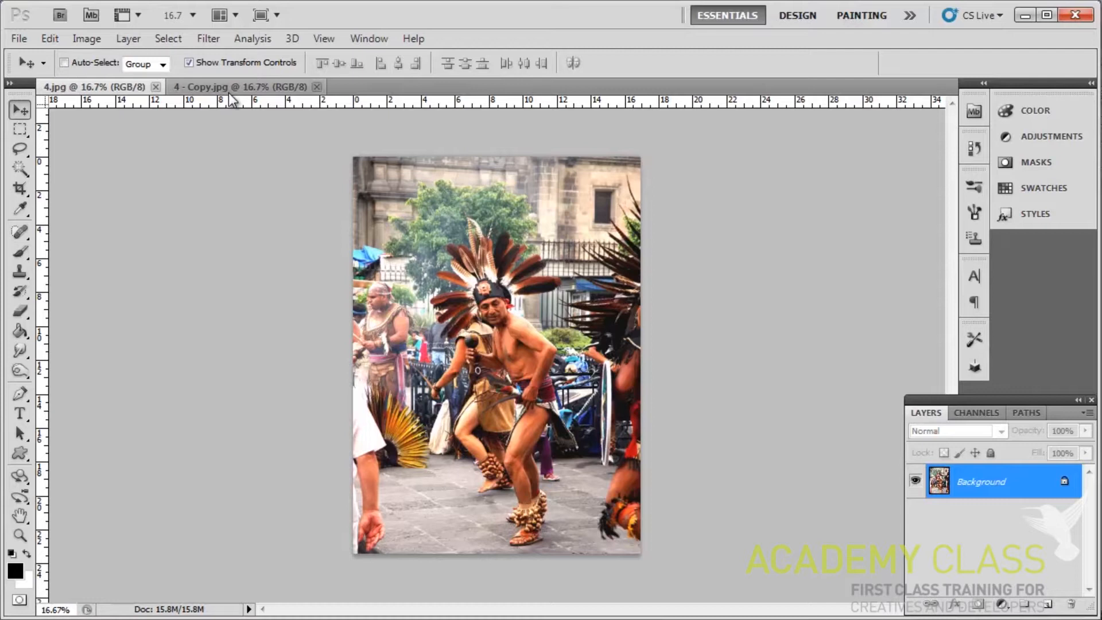
pyautogui.click(106, 86)
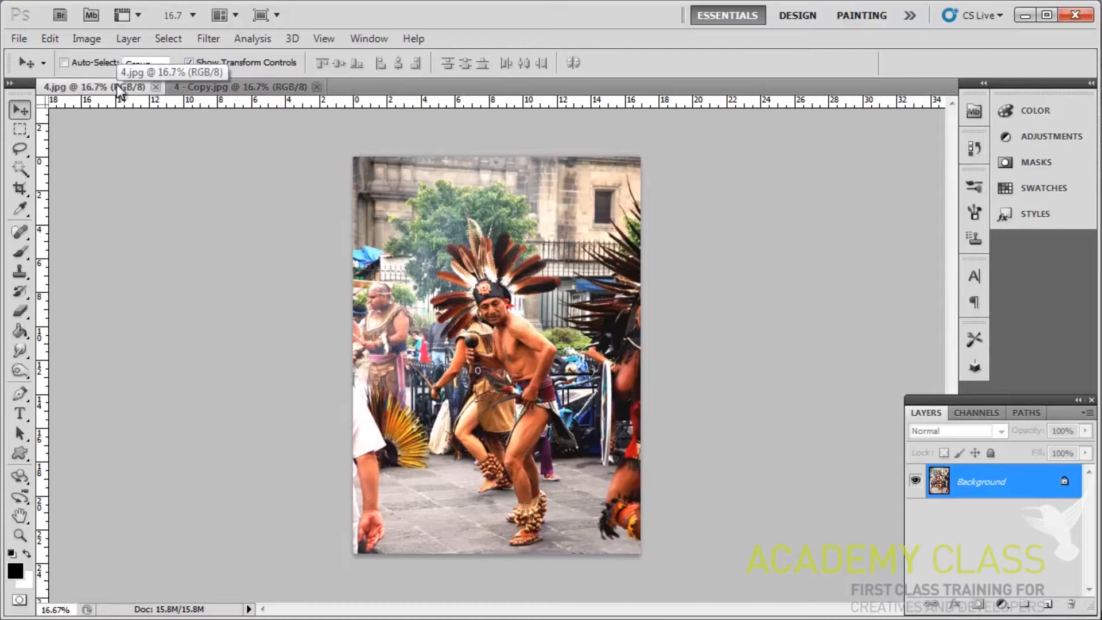
pyautogui.click(87, 39)
pyautogui.moveTo(224, 84)
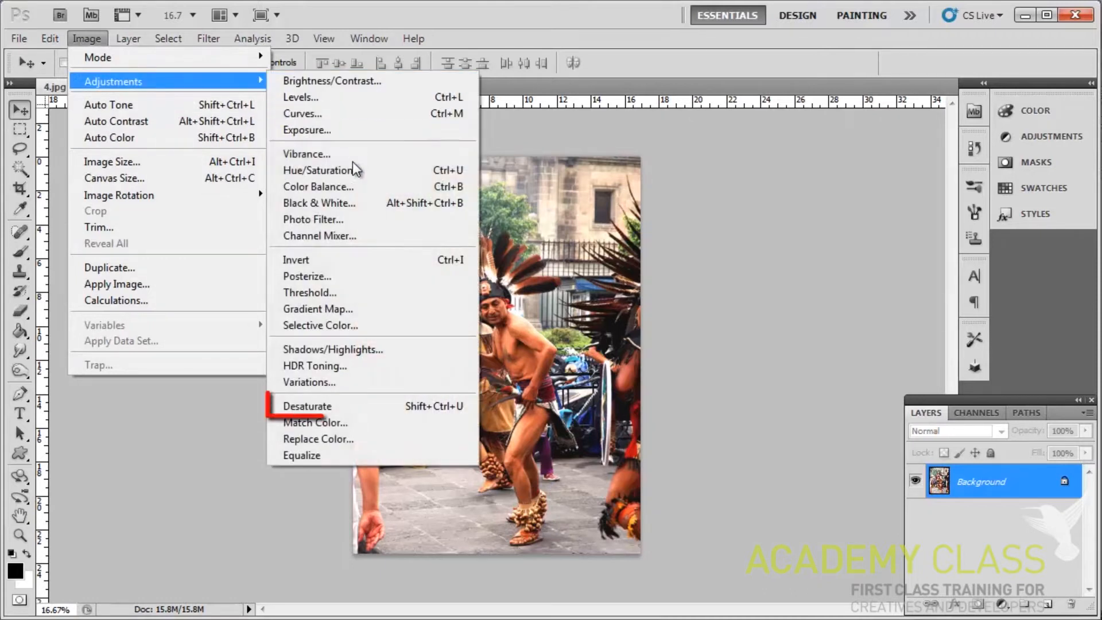
pyautogui.click(361, 407)
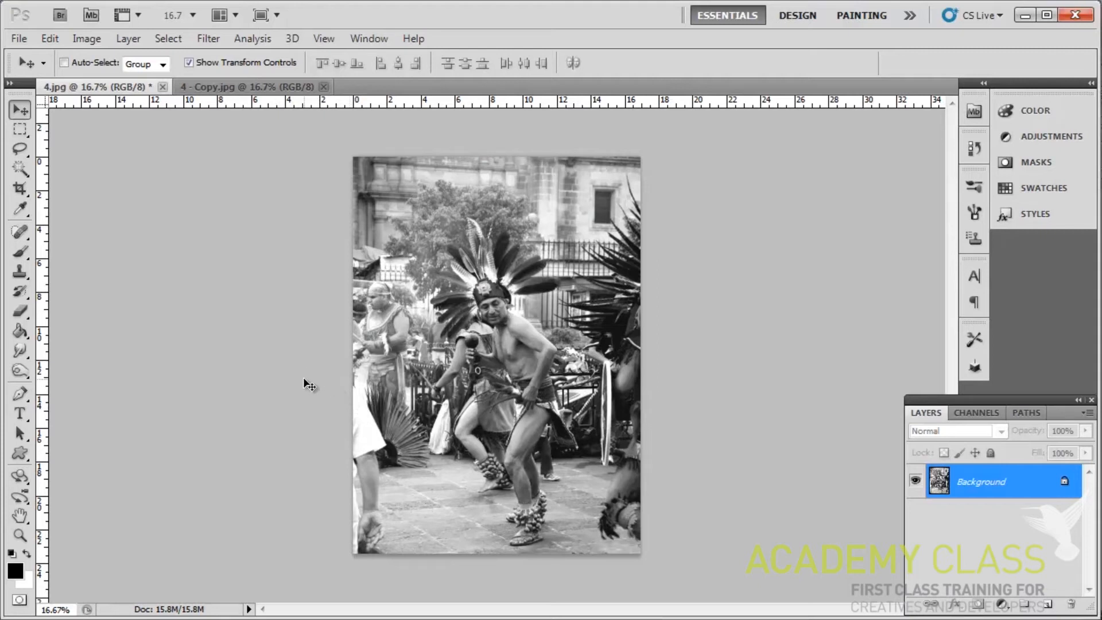
# Add a Gradient Map adjustment layer to 4 - Copy.jpg using the black-to-white gradient preset
pyautogui.click(204, 86)
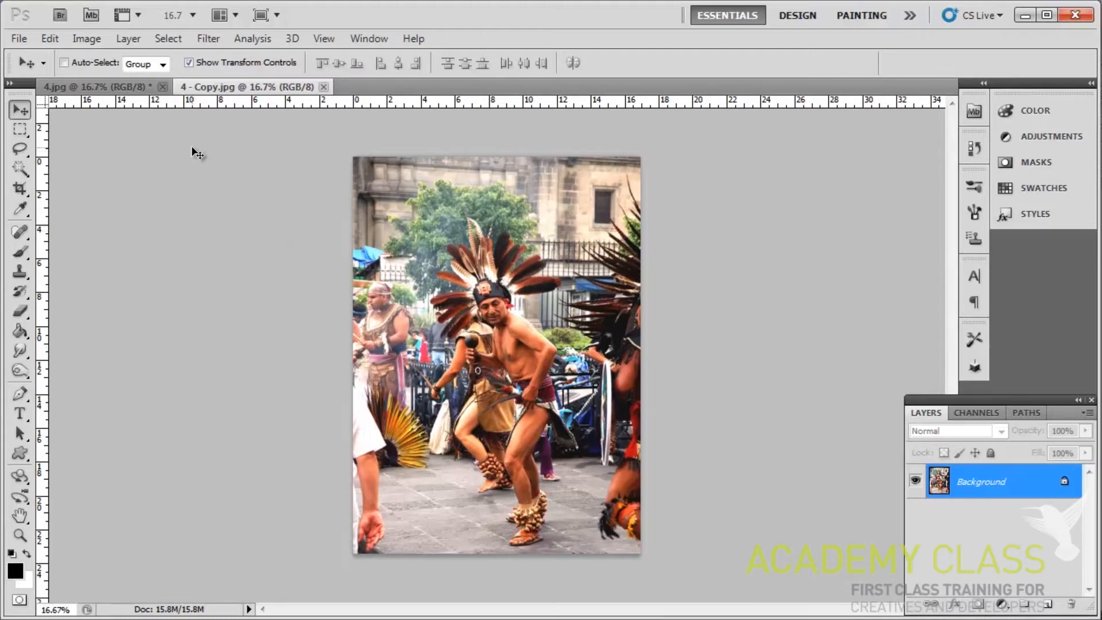
pyautogui.click(128, 38)
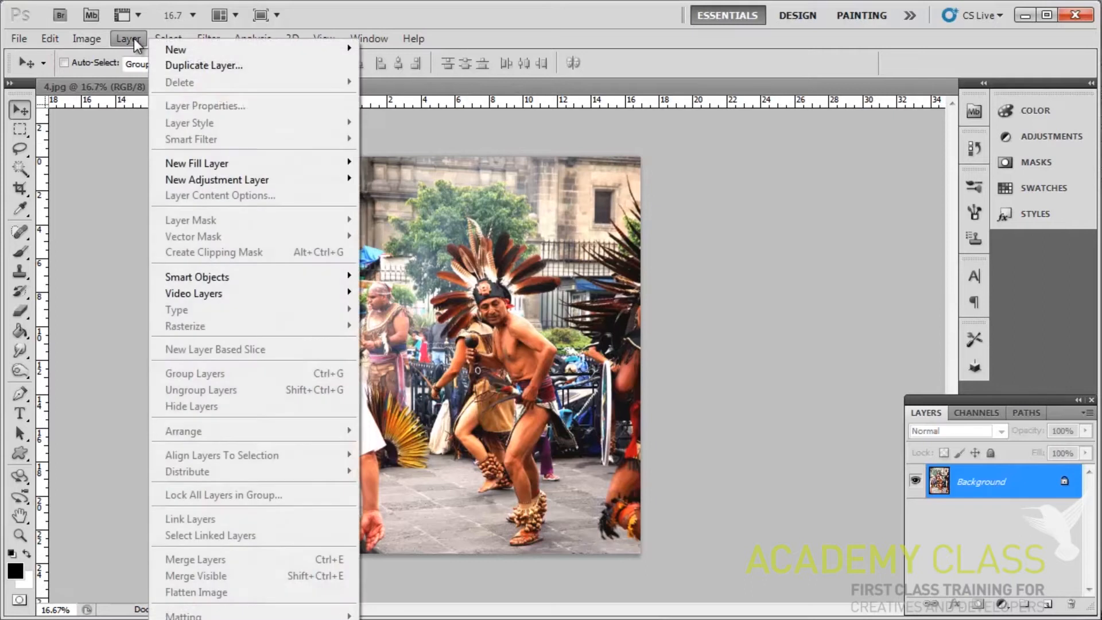
pyautogui.moveTo(287, 178)
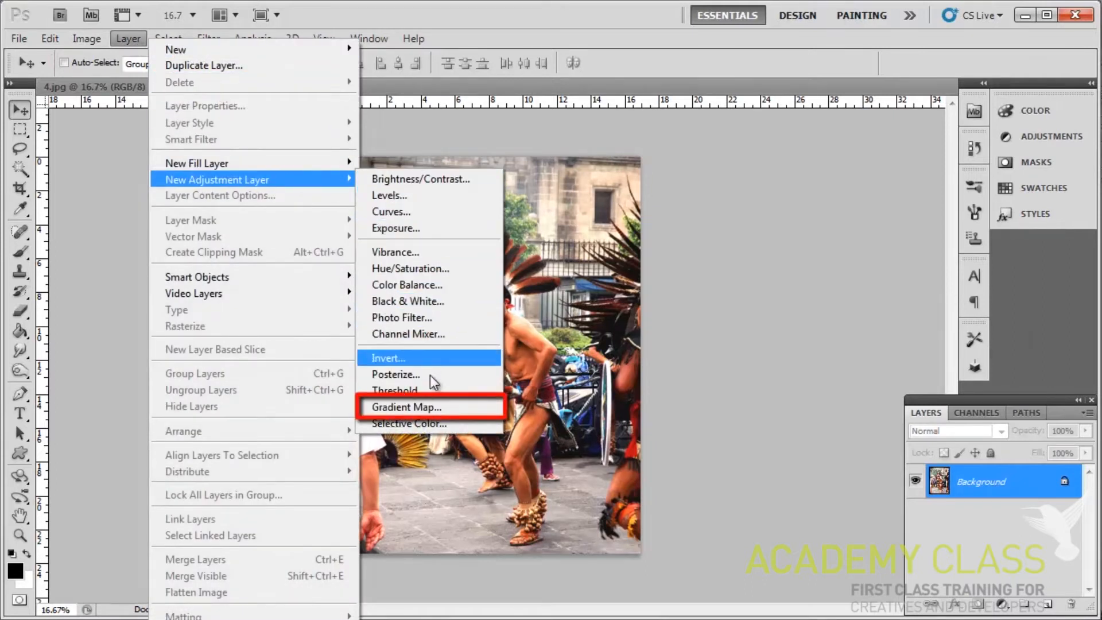
pyautogui.click(429, 407)
pyautogui.click(384, 255)
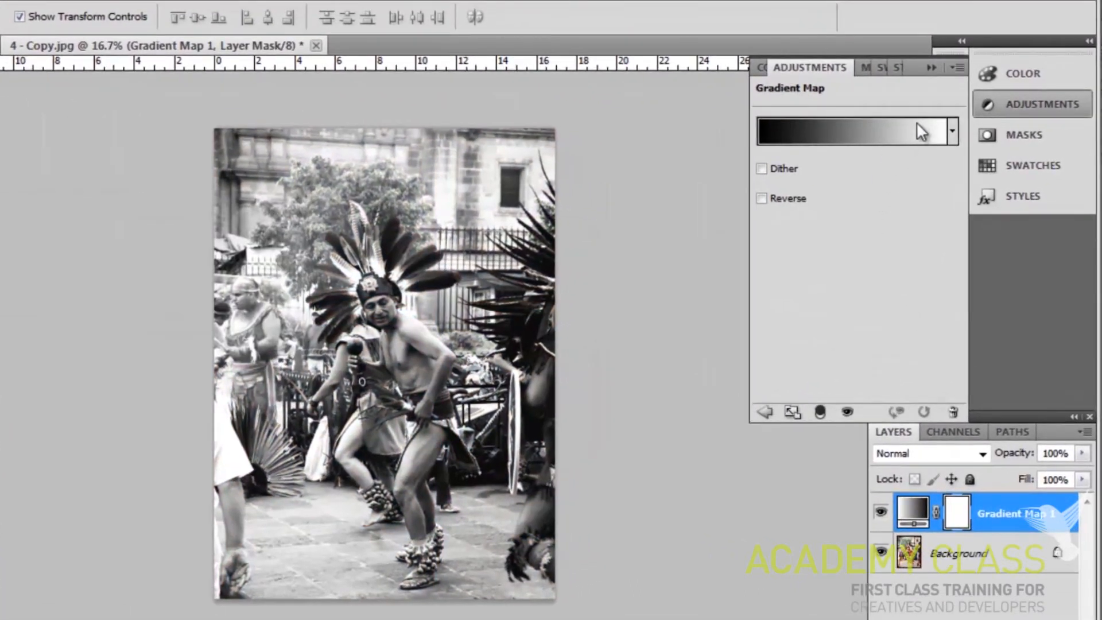
pyautogui.click(952, 131)
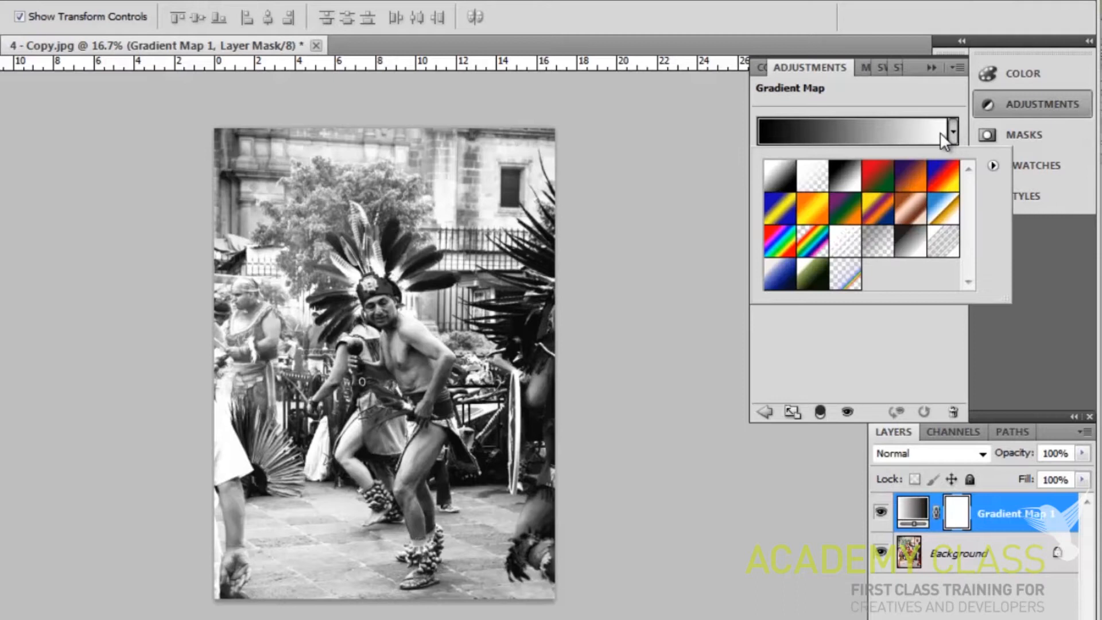
pyautogui.doubleClick(851, 182)
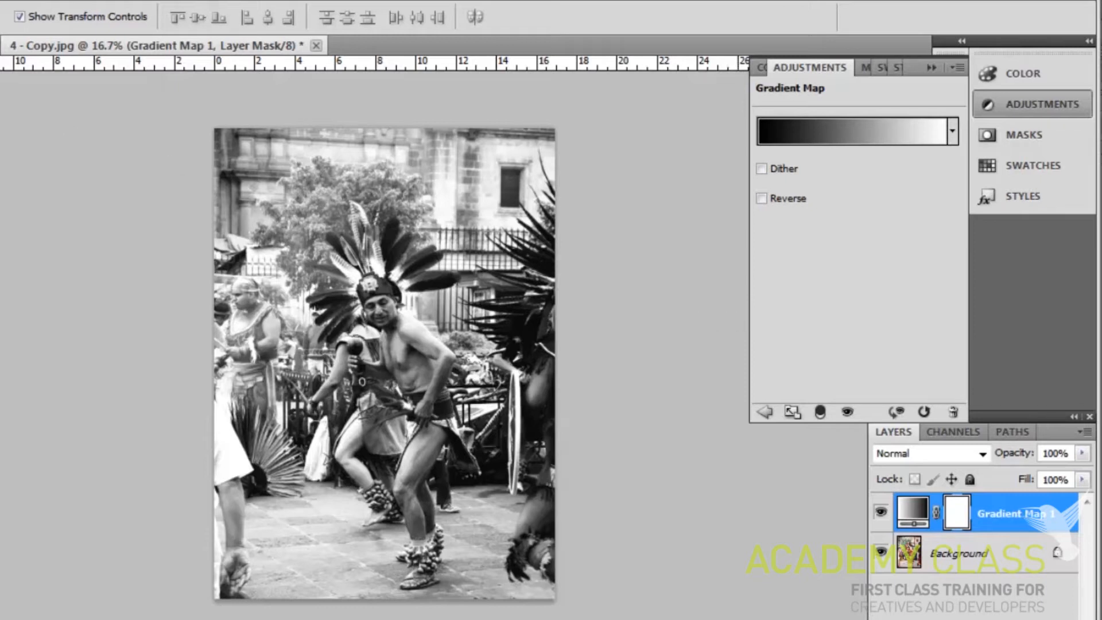
# Compare the gradient-mapped 4 - Copy.jpg with the desaturated 4.jpg
pyautogui.hotkey('ctrl', 'z')
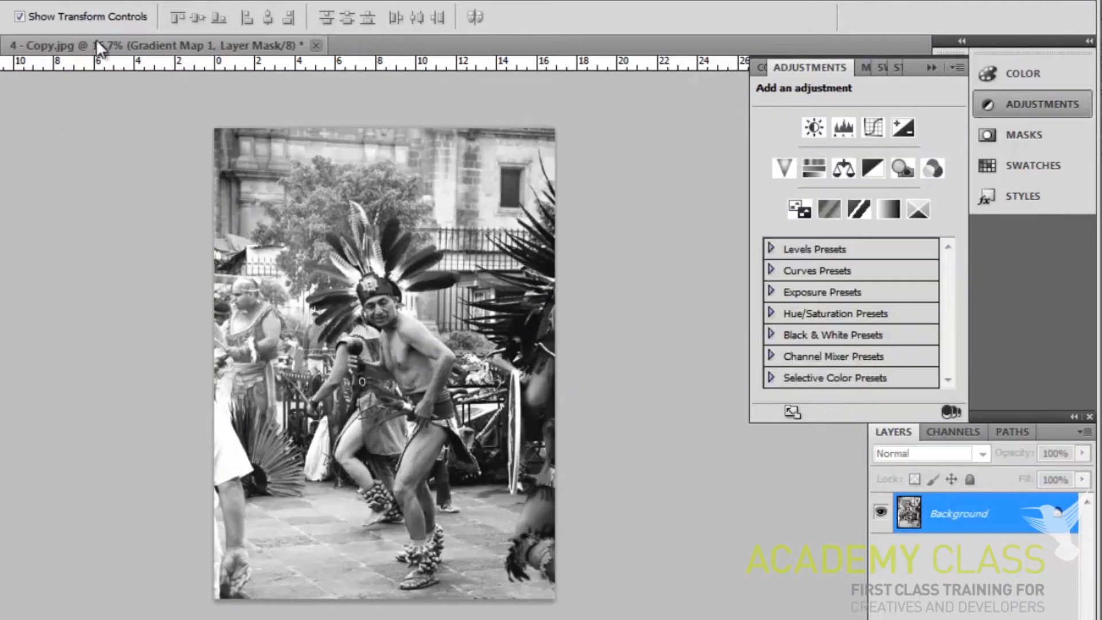
pyautogui.hotkey('ctrl', 'z')
pyautogui.hotkey('ctrl', 'z')
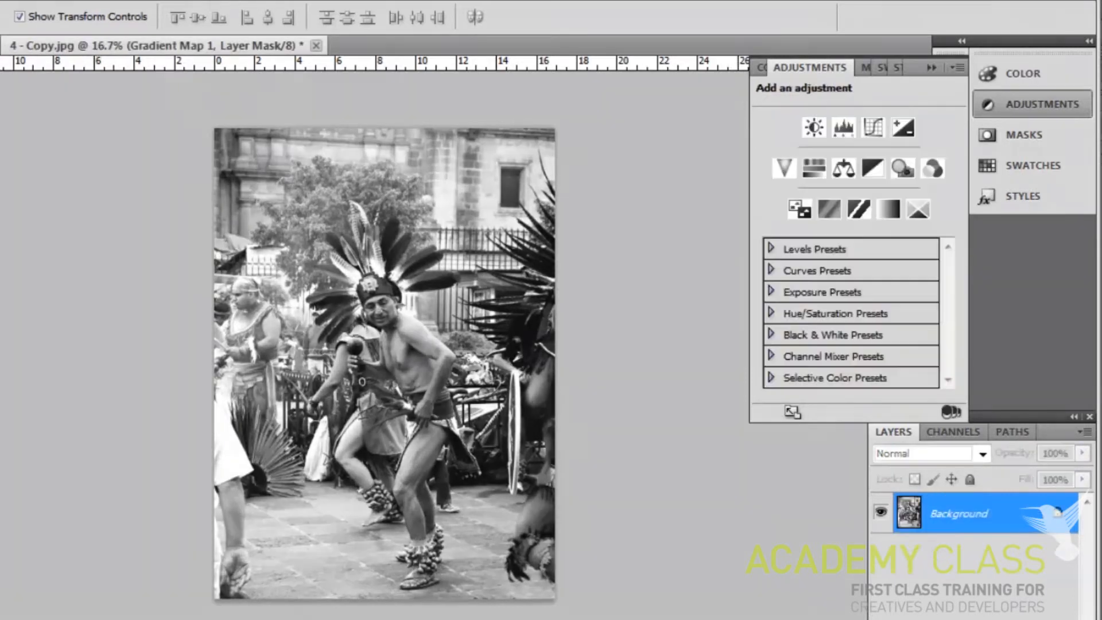
pyautogui.hotkey('ctrl', 'z')
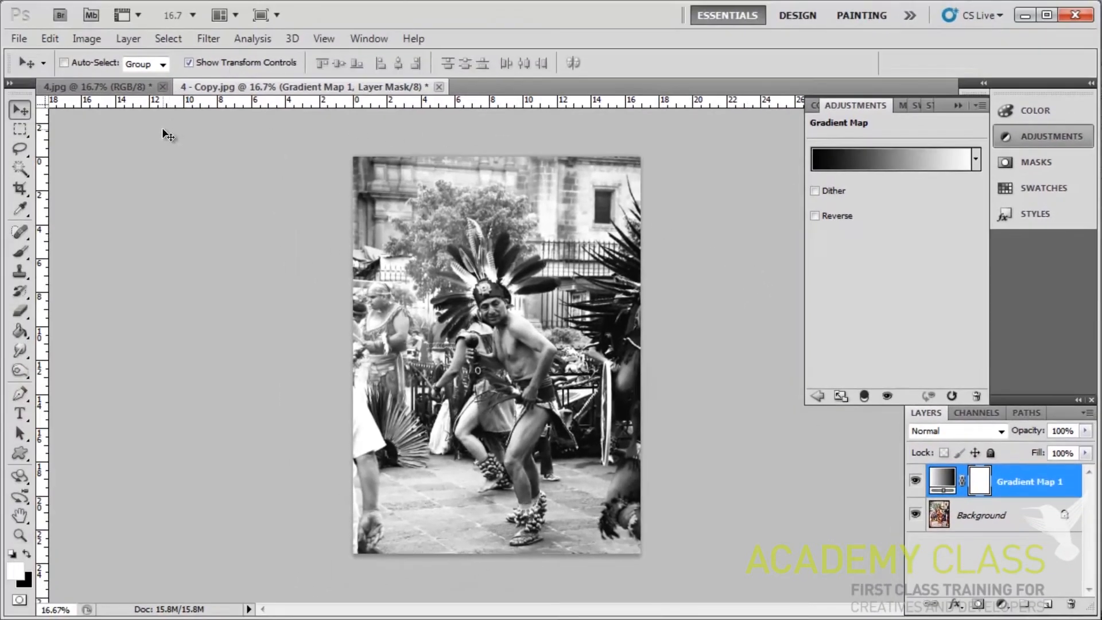
# Add a Curves adjustment layer above the Gradient Map layer in 4 - Copy.jpg
pyautogui.click(124, 44)
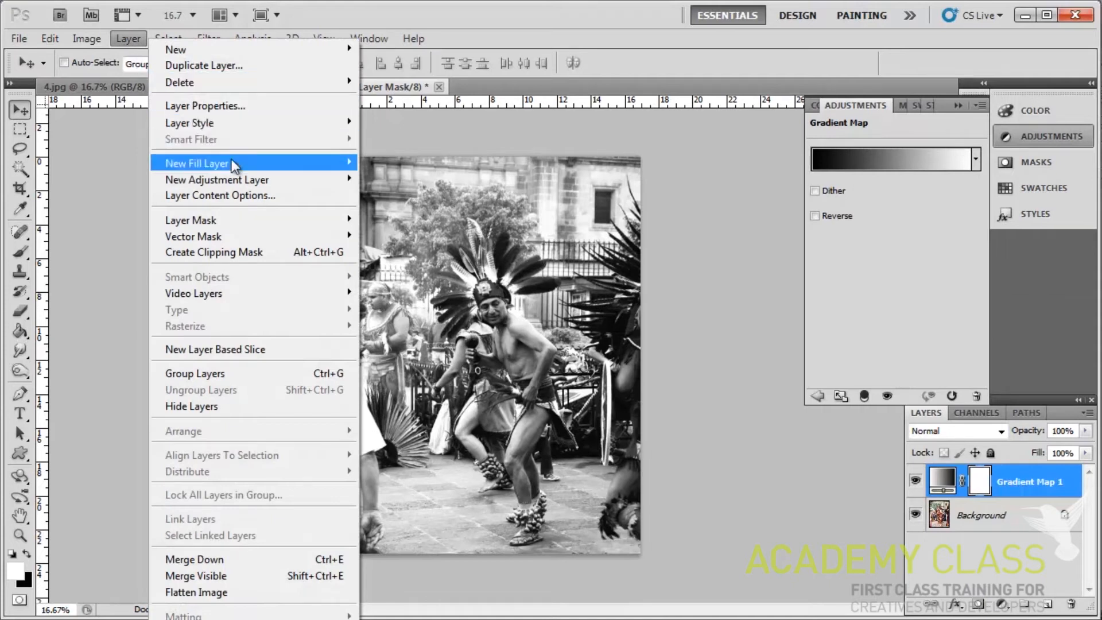
pyautogui.moveTo(329, 178)
pyautogui.click(414, 213)
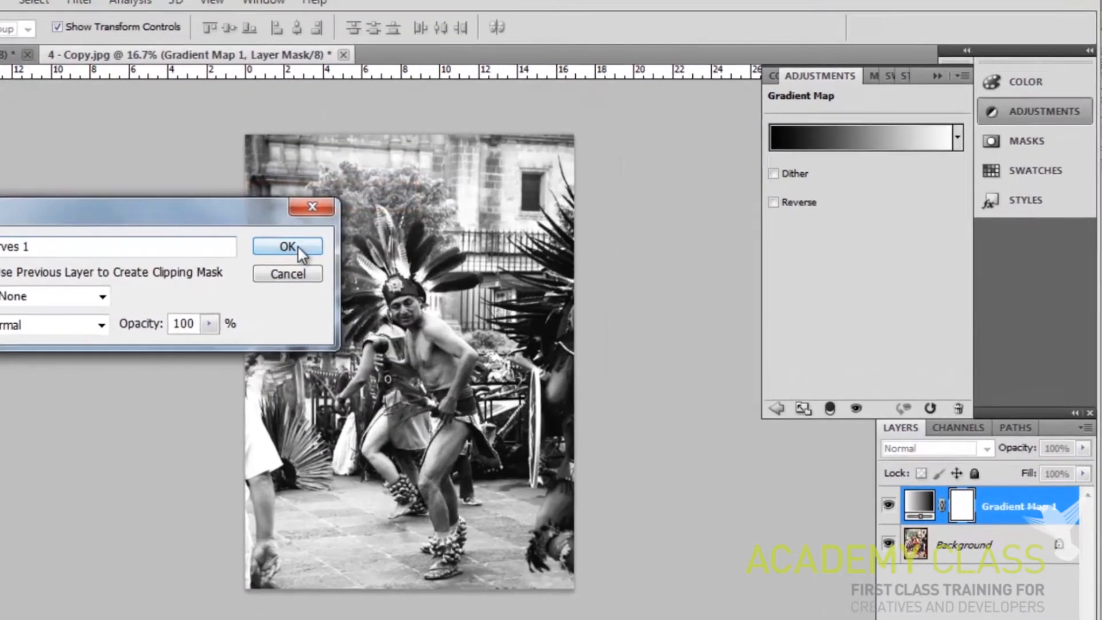
pyautogui.click(393, 248)
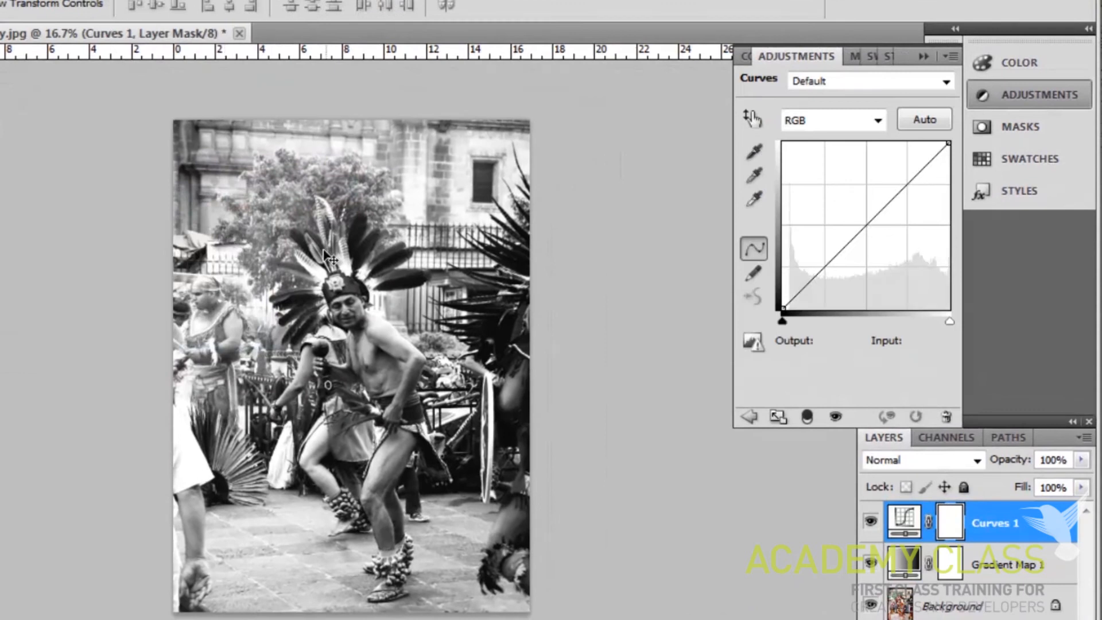
# Shape the RGB curve into a gentle S, with a highlight point at input 189, output 198 and a shadow point at input 61, output 55
pyautogui.click(909, 184)
pyautogui.click(821, 267)
pyautogui.moveTo(910, 184); pyautogui.dragTo(904, 180)
pyautogui.moveTo(822, 264); pyautogui.dragTo(827, 270)
pyautogui.moveTo(904, 180); pyautogui.dragTo(906, 181)
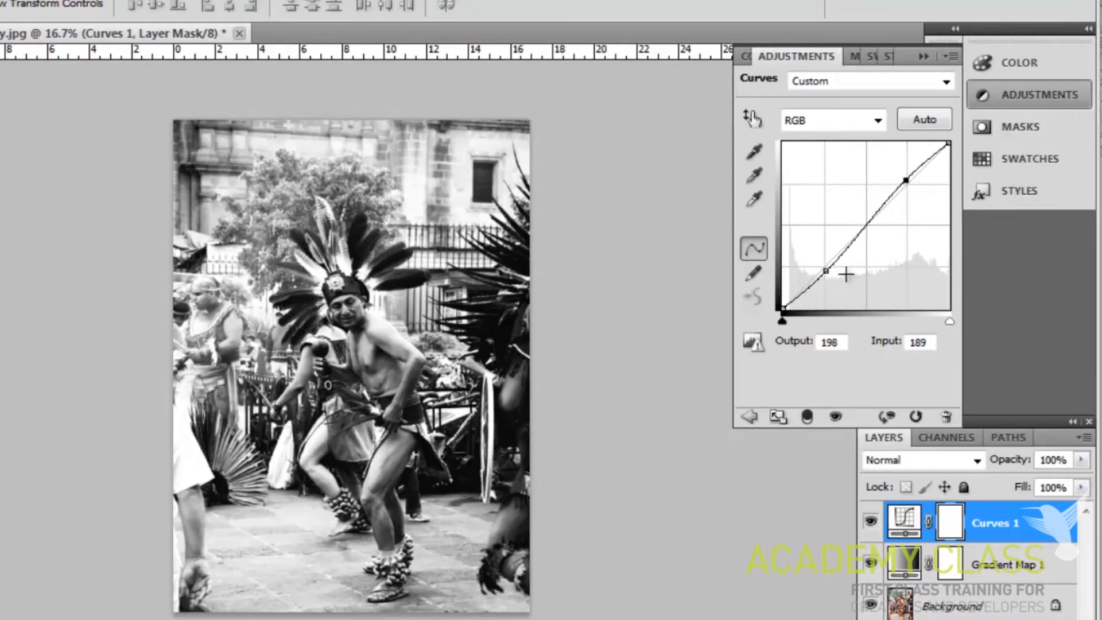
pyautogui.moveTo(824, 270); pyautogui.dragTo(834, 262)
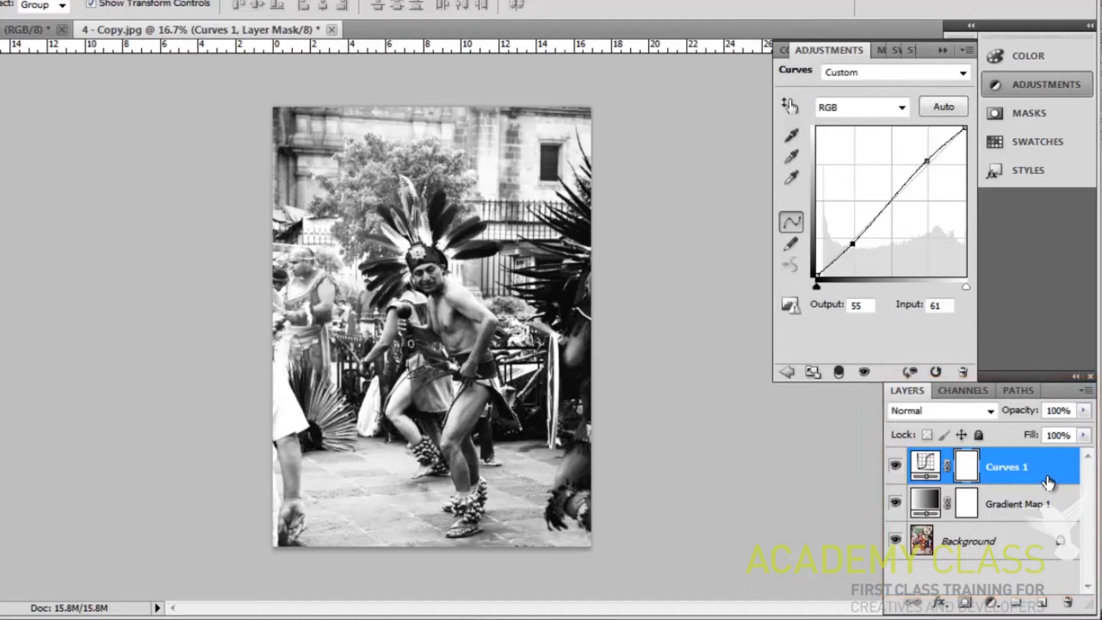
# Set the Curves layer's opacity to 70%
pyautogui.click(1083, 413)
pyautogui.moveTo(1069, 413); pyautogui.dragTo(1015, 415)
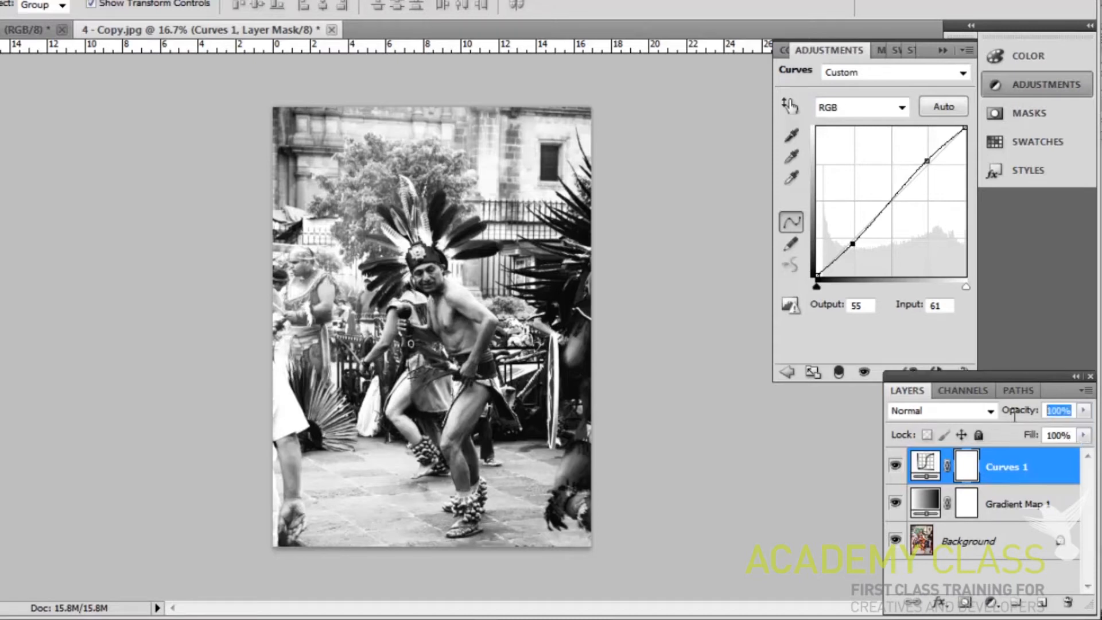
pyautogui.write('70')
pyautogui.press('Return')
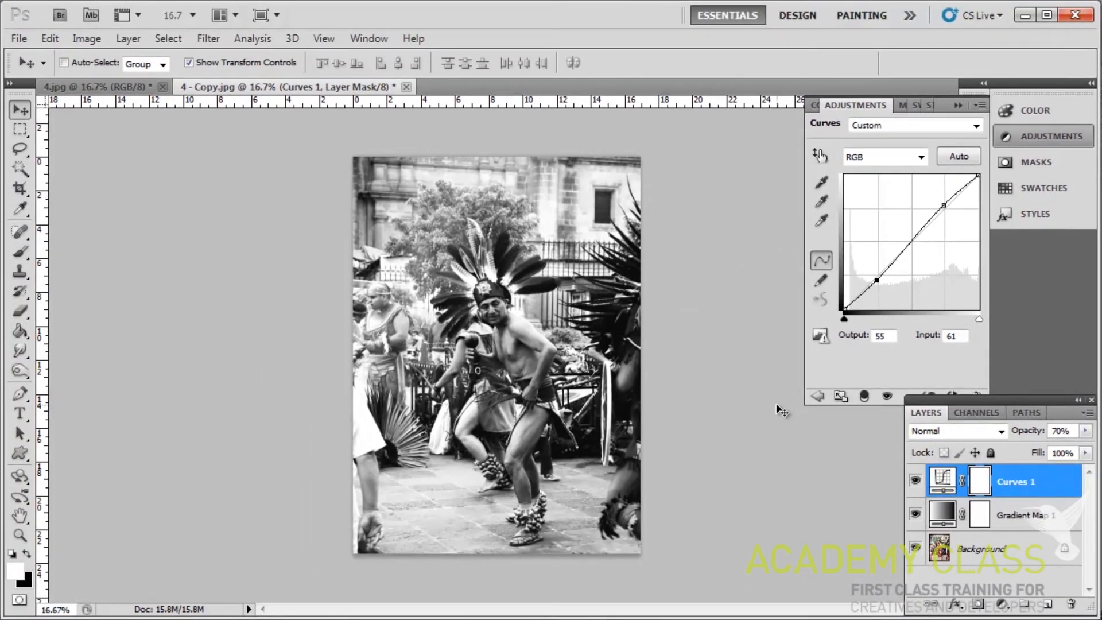
# Create a new layer above the Curves layer and apply the merged RGB image to it with Multiply blending at 100% opacity
pyautogui.click(127, 39)
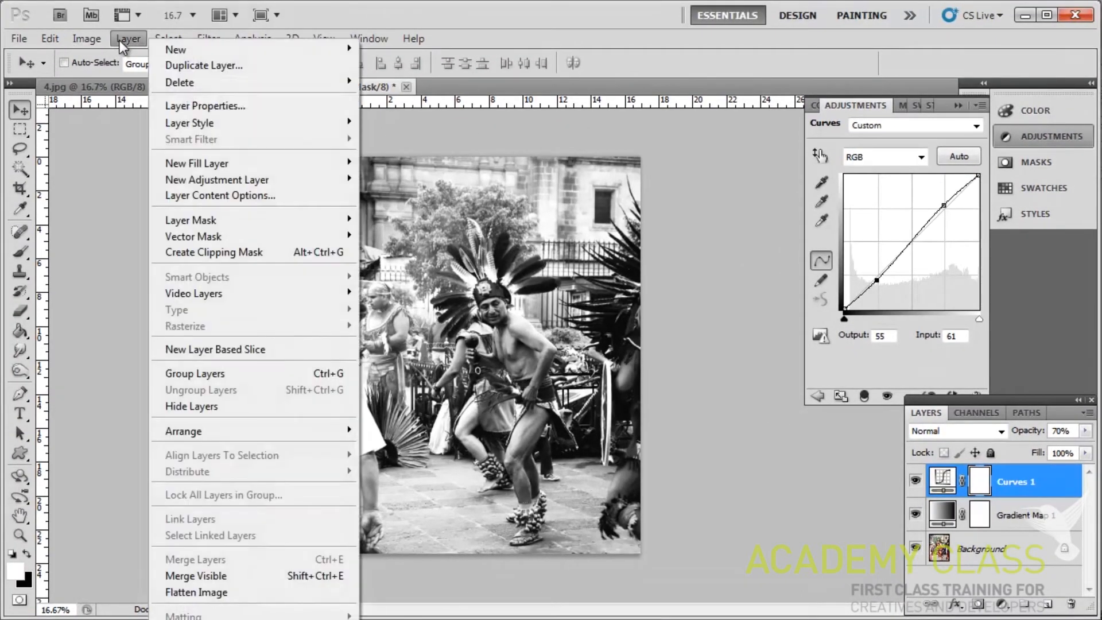
pyautogui.moveTo(320, 48)
pyautogui.click(397, 46)
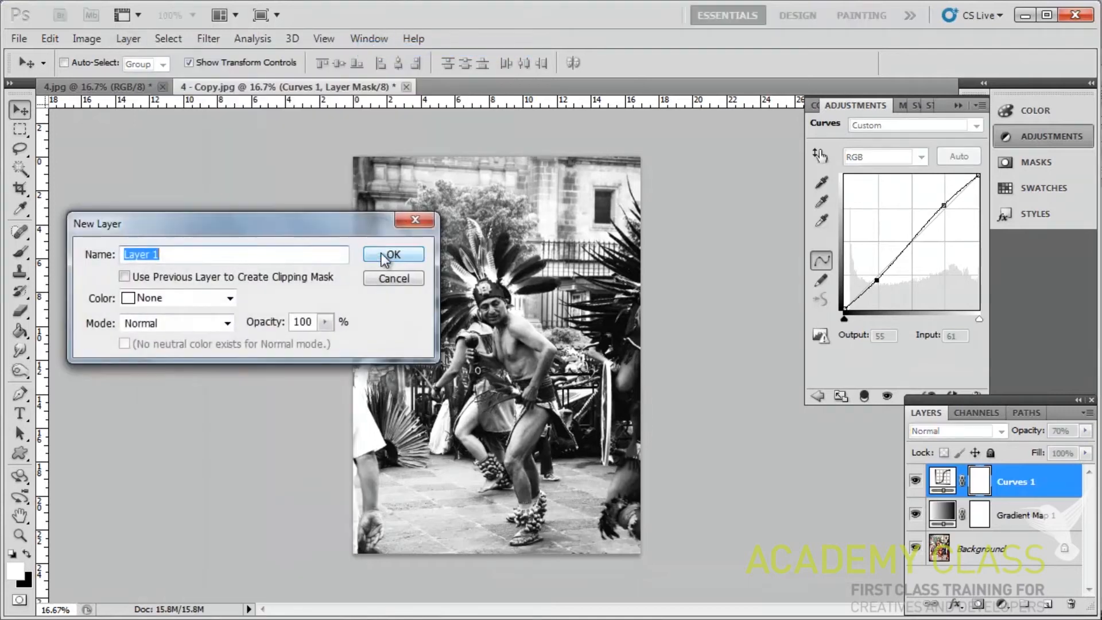
pyautogui.press('Return')
pyautogui.click(87, 38)
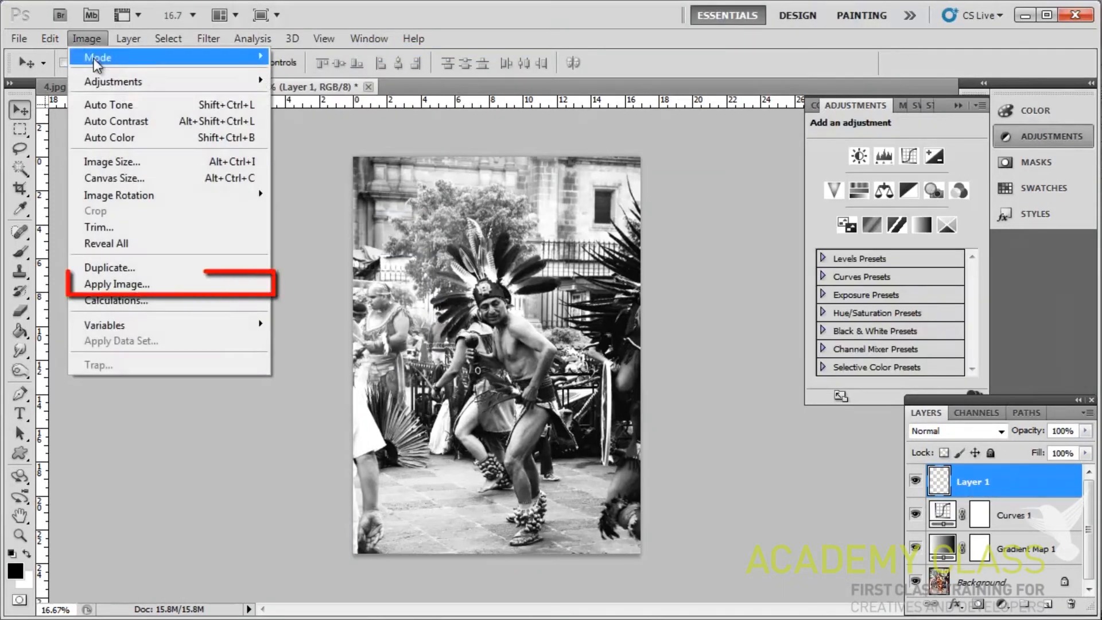
pyautogui.click(171, 281)
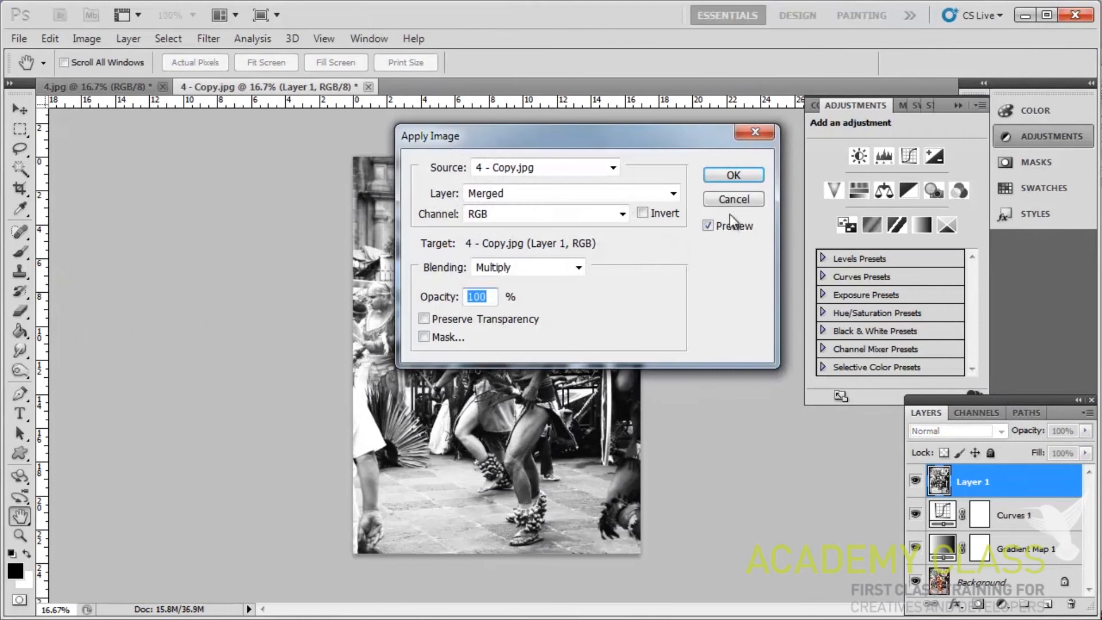
pyautogui.click(747, 173)
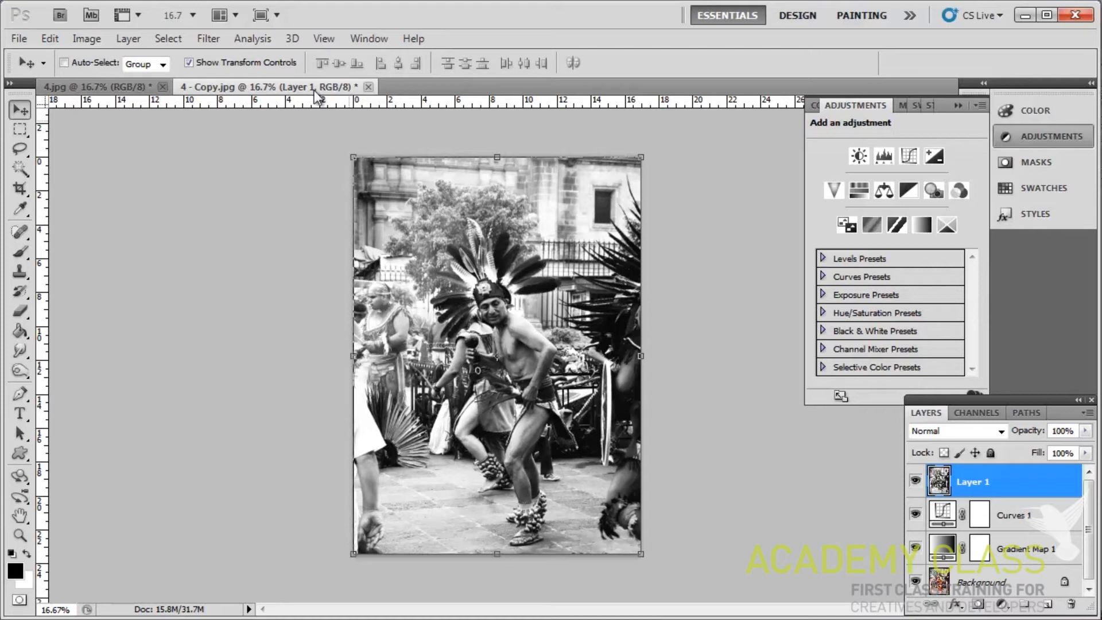
# Open the Smart Sharpen filter for Layer 1 and bring the dancer's face and chest into its preview
pyautogui.click(209, 39)
pyautogui.moveTo(310, 298)
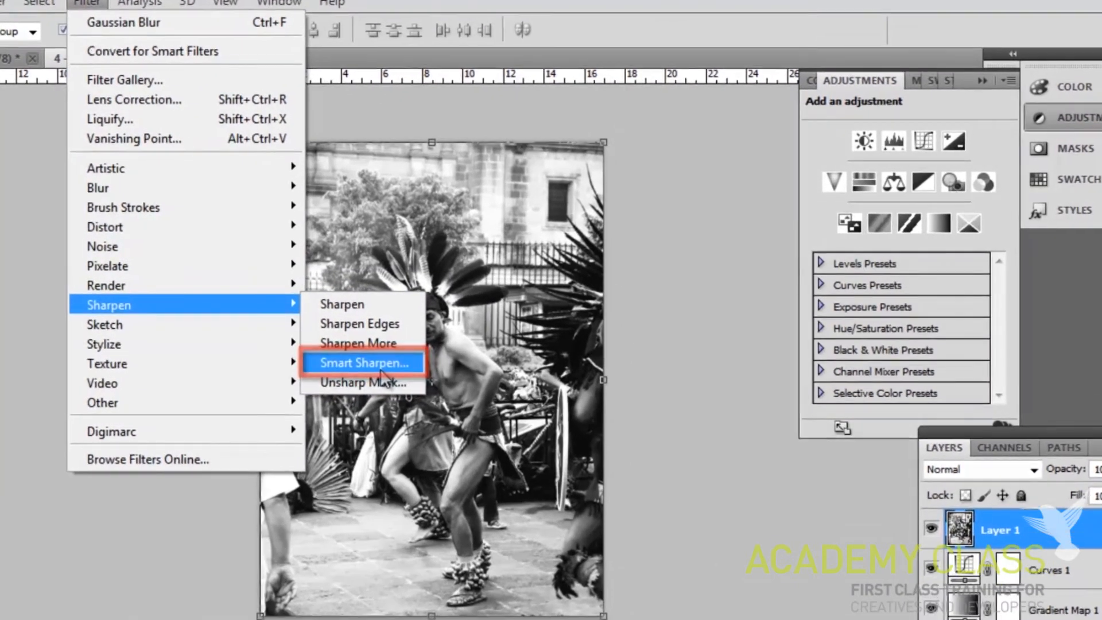
pyautogui.click(448, 344)
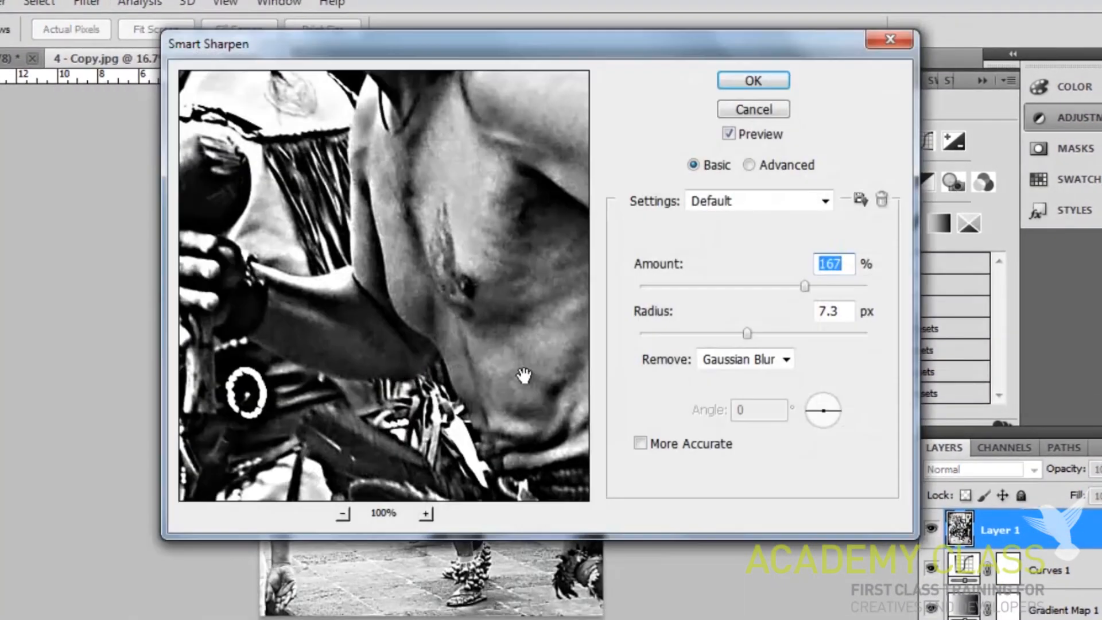
pyautogui.moveTo(418, 220); pyautogui.dragTo(435, 460)
pyautogui.moveTo(500, 409); pyautogui.dragTo(462, 291)
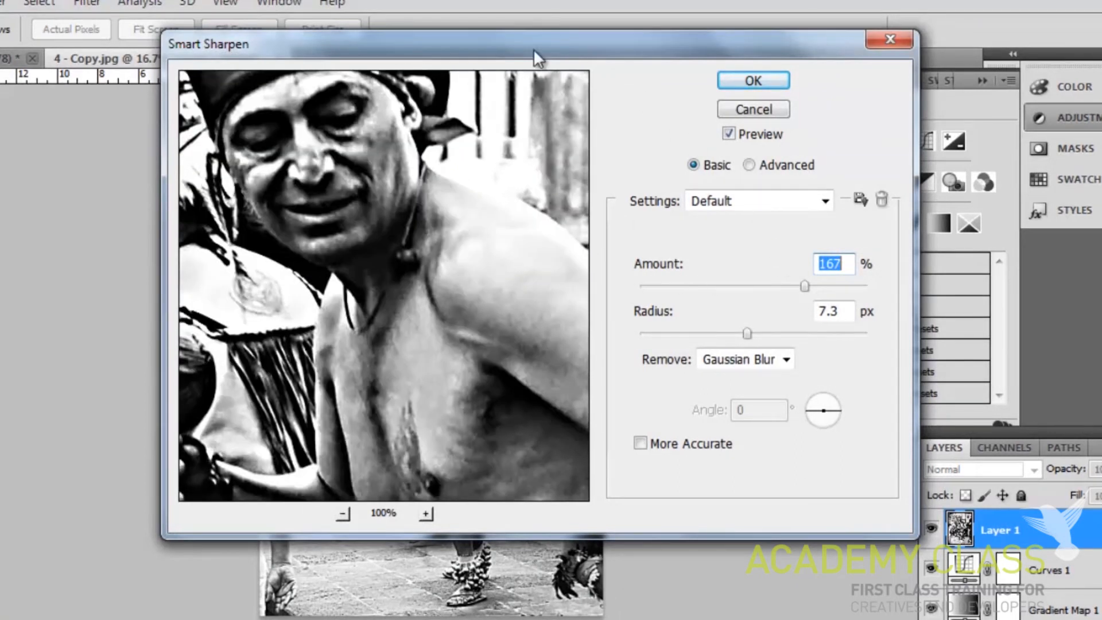
pyautogui.moveTo(533, 49); pyautogui.dragTo(697, 41)
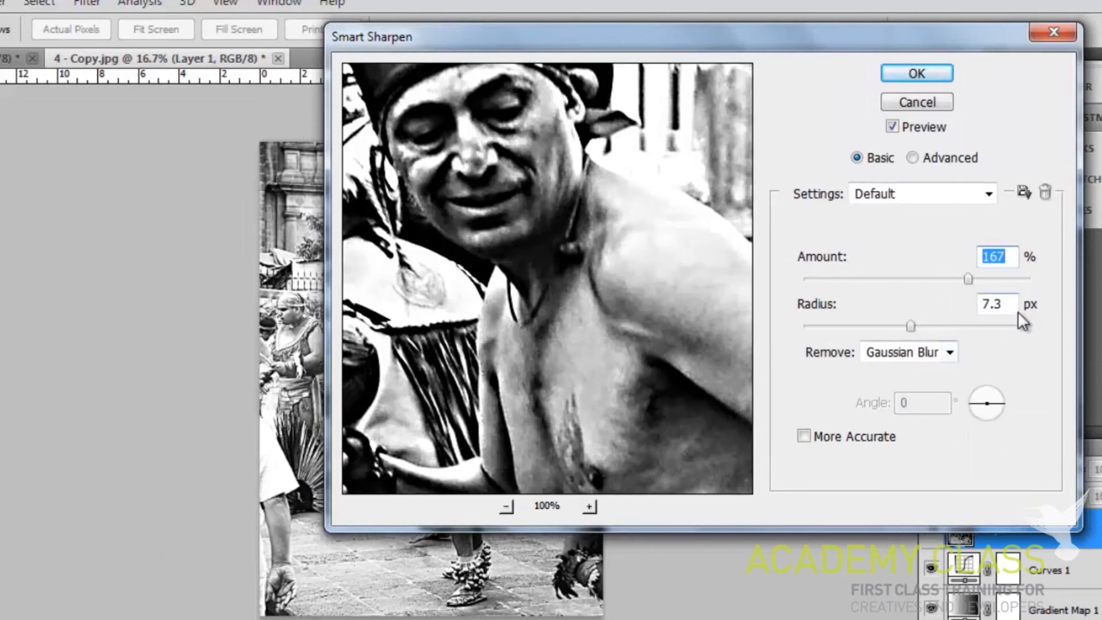
# Sharpen Layer 1 with a radius of 7 px and an amount of 126%, removing Gaussian Blur
pyautogui.moveTo(1008, 305); pyautogui.dragTo(957, 304)
pyautogui.write('7')
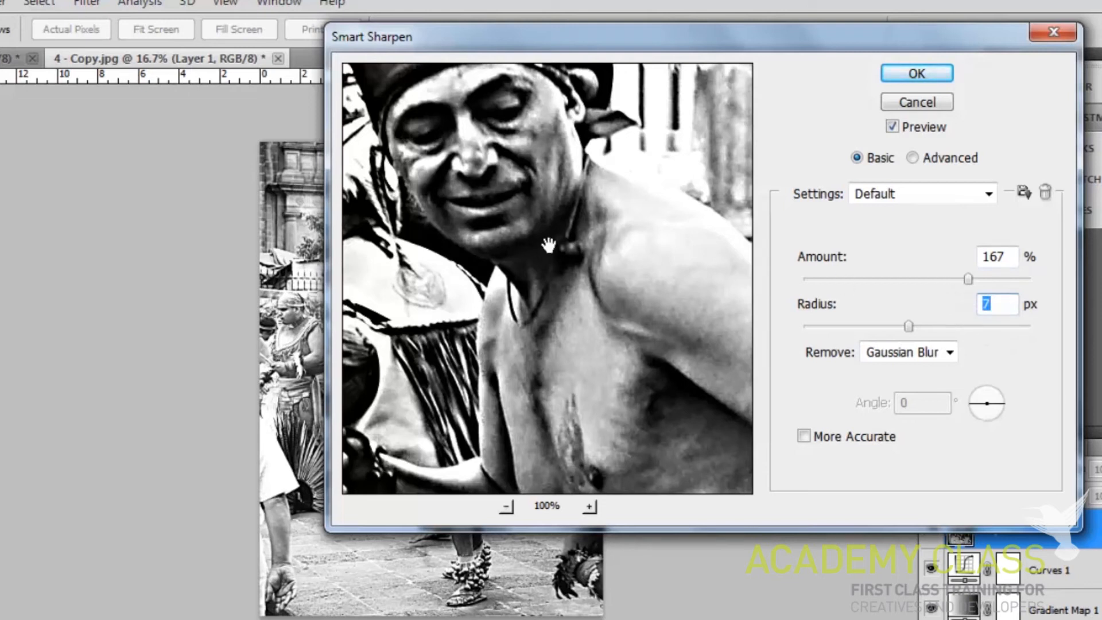
pyautogui.moveTo(532, 246); pyautogui.dragTo(565, 358)
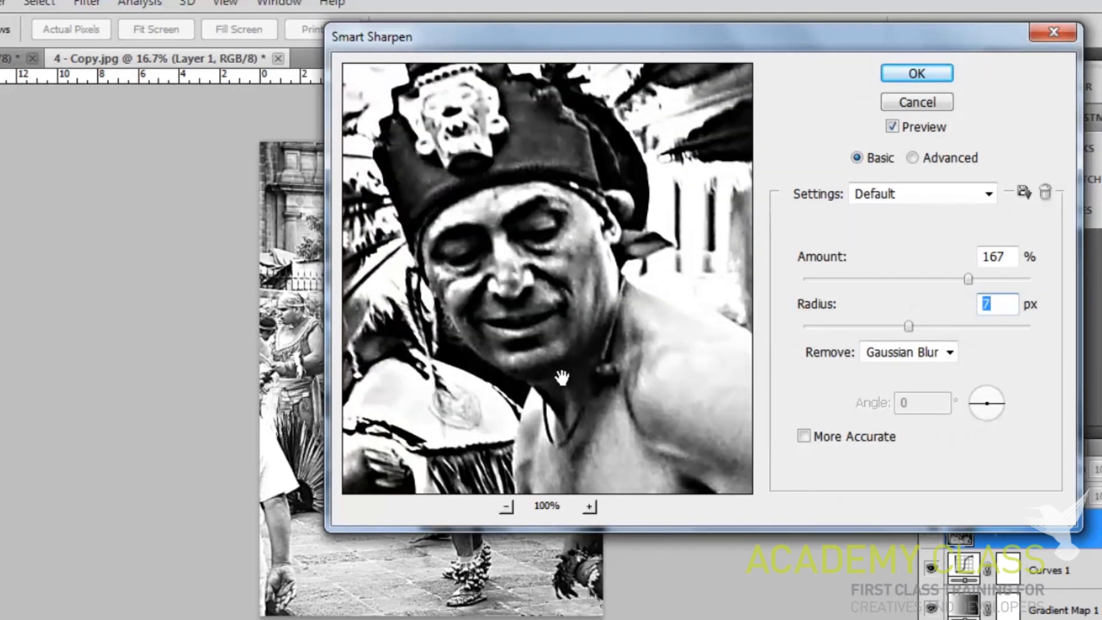
pyautogui.moveTo(552, 396); pyautogui.dragTo(600, 374)
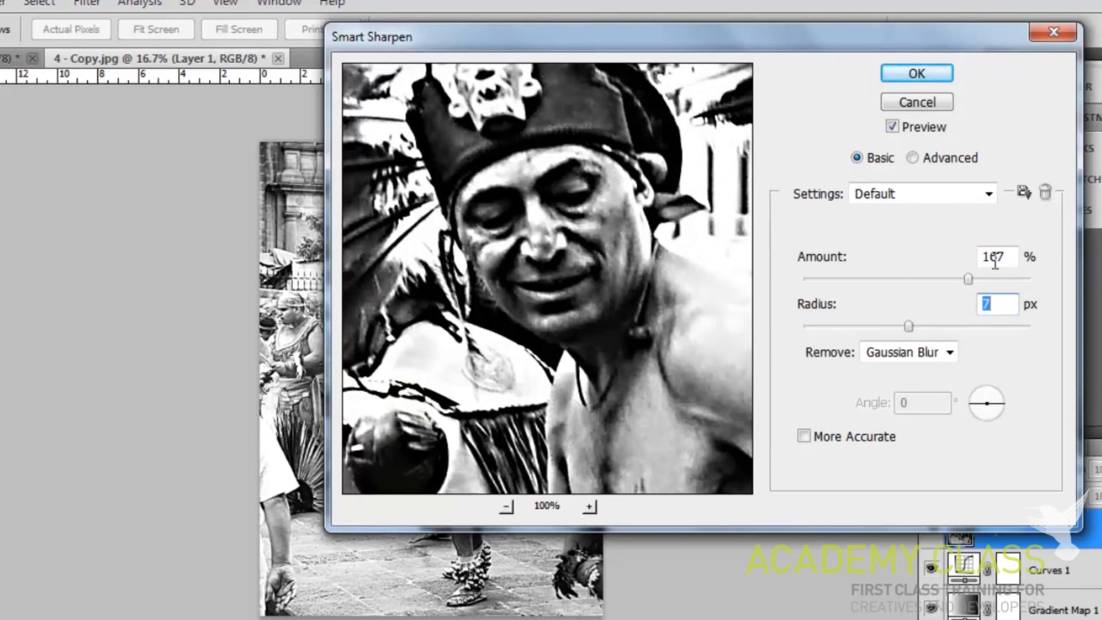
pyautogui.moveTo(966, 277); pyautogui.dragTo(943, 279)
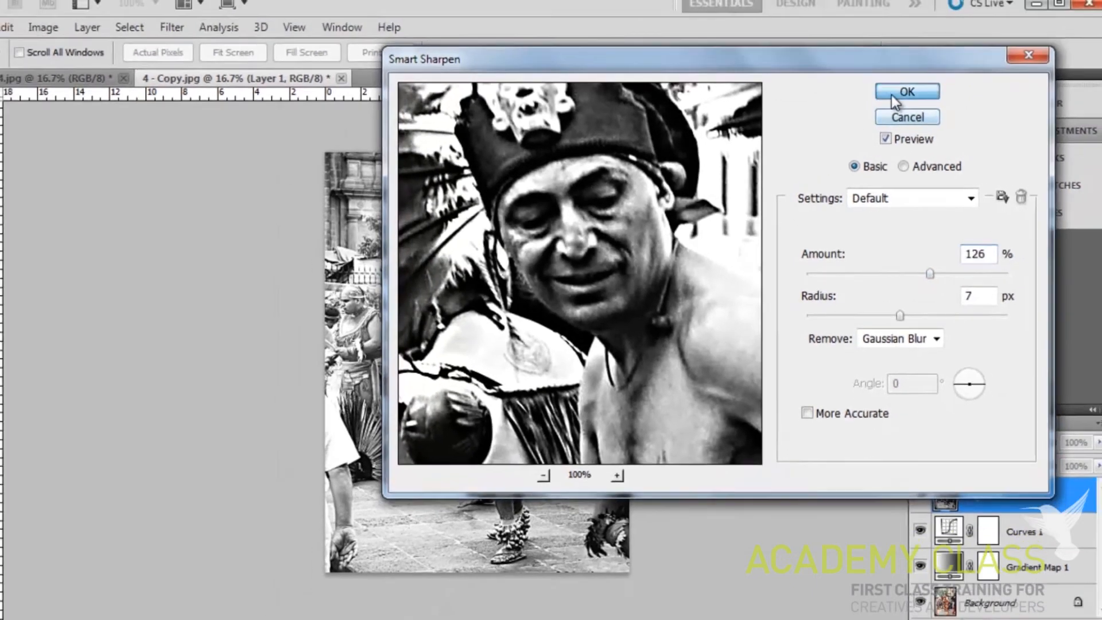
pyautogui.click(916, 73)
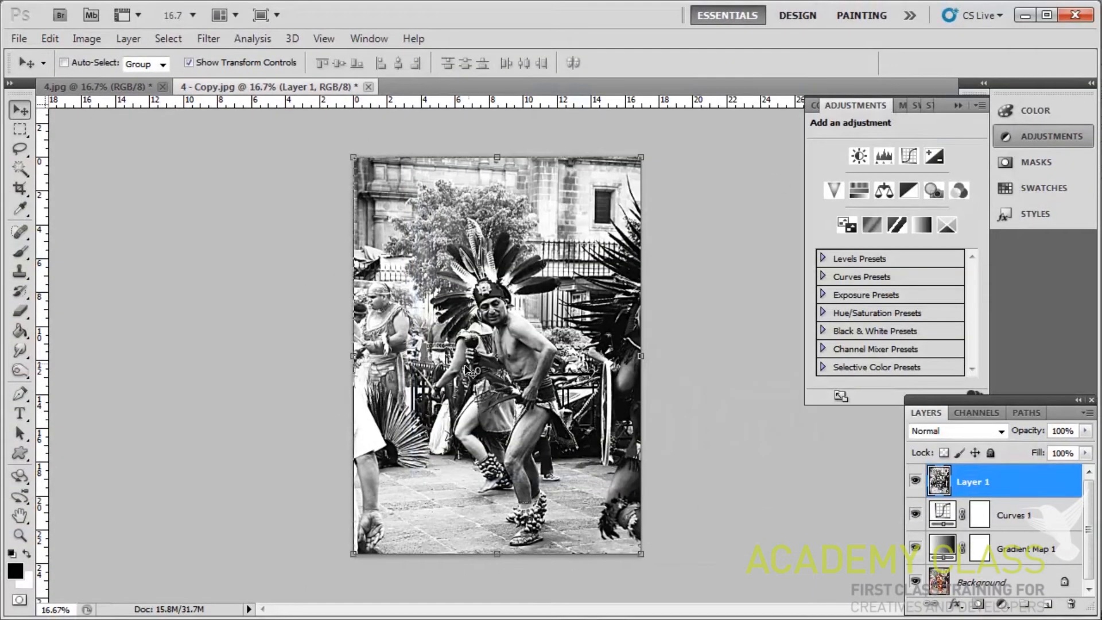
pyautogui.scroll(2, 461, 369)
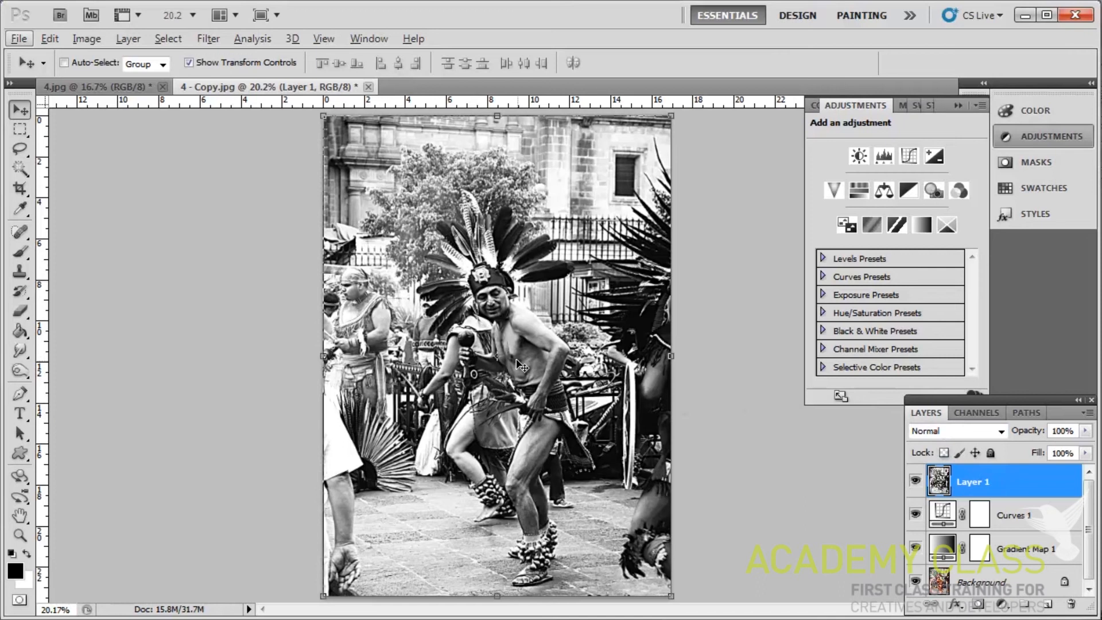
# Reduce the opacity of the sharpened Layer 1 to 70%
pyautogui.scroll(2, 523, 367)
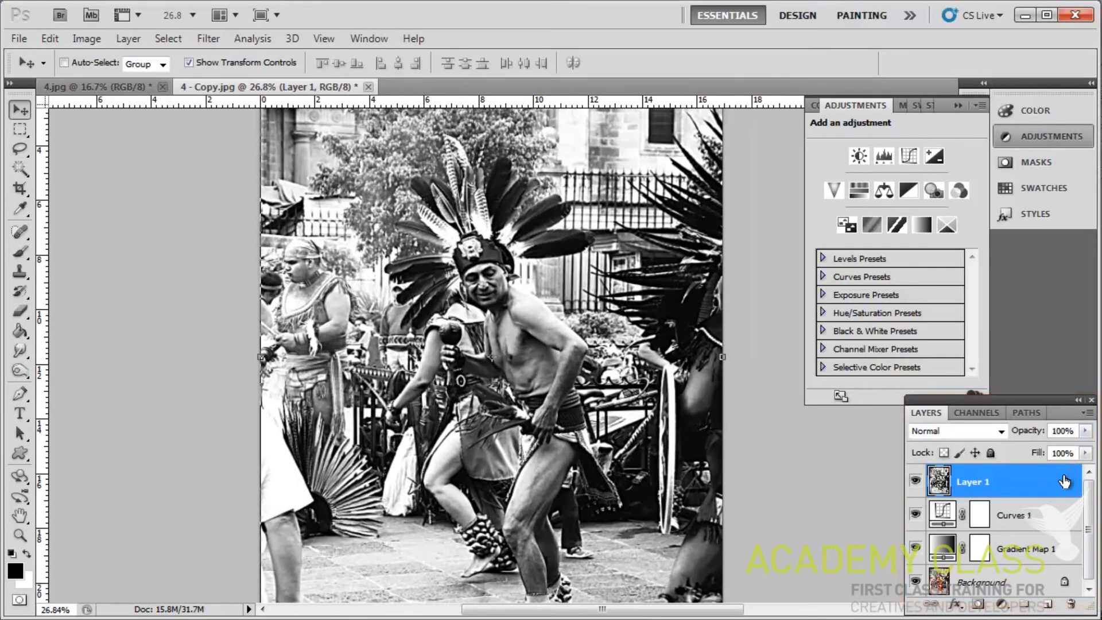
pyautogui.click(1084, 432)
pyautogui.moveTo(1086, 448); pyautogui.dragTo(1046, 449)
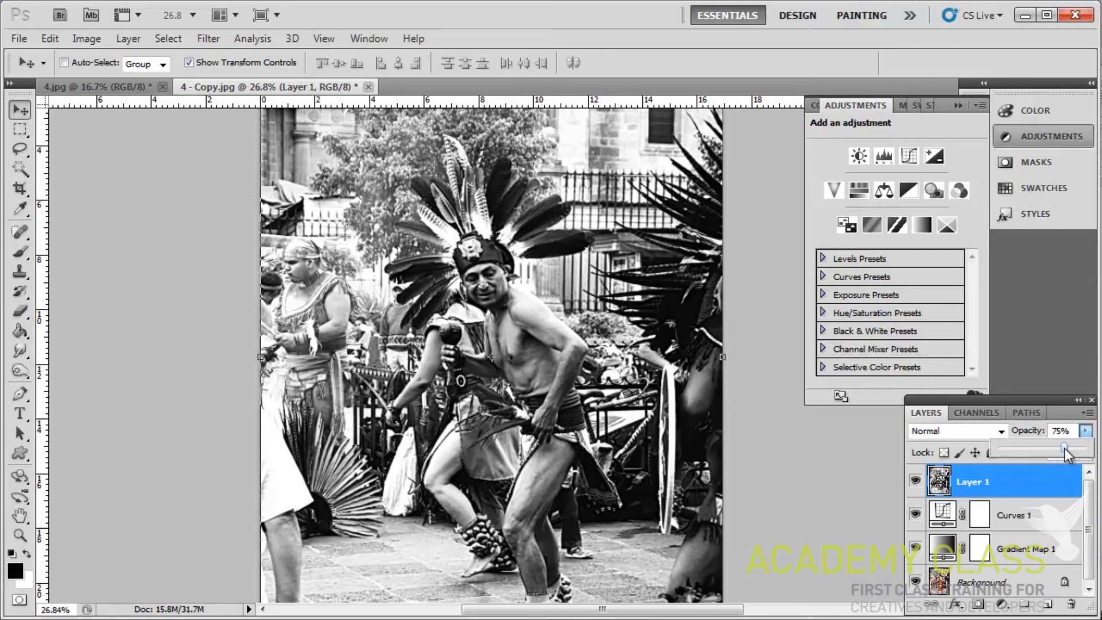
pyautogui.click(1020, 433)
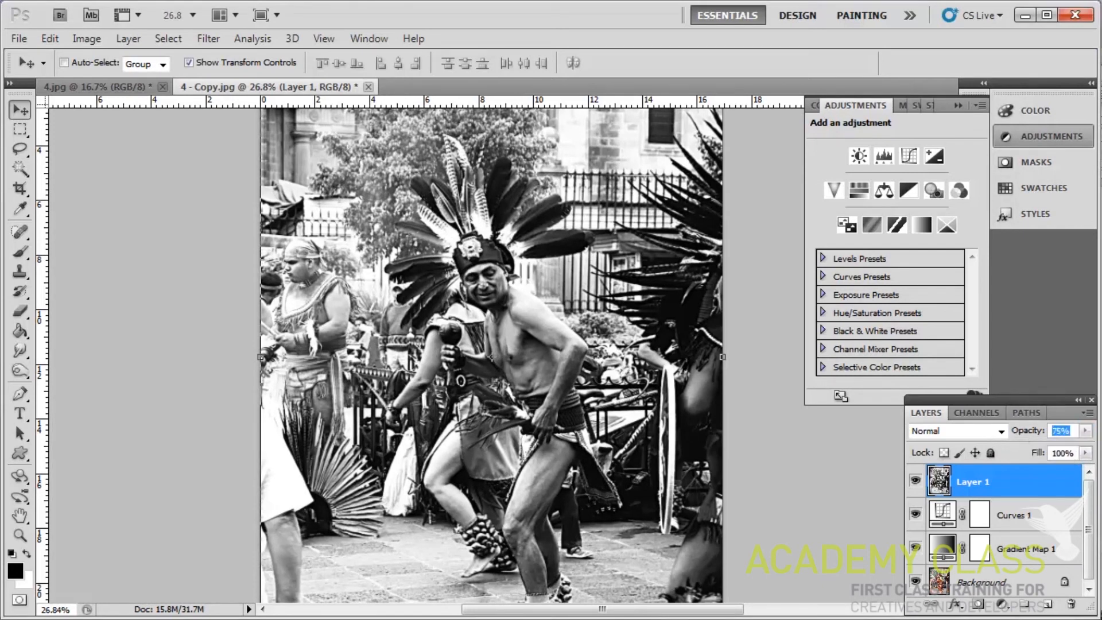
pyautogui.write('70')
pyautogui.press('Return')
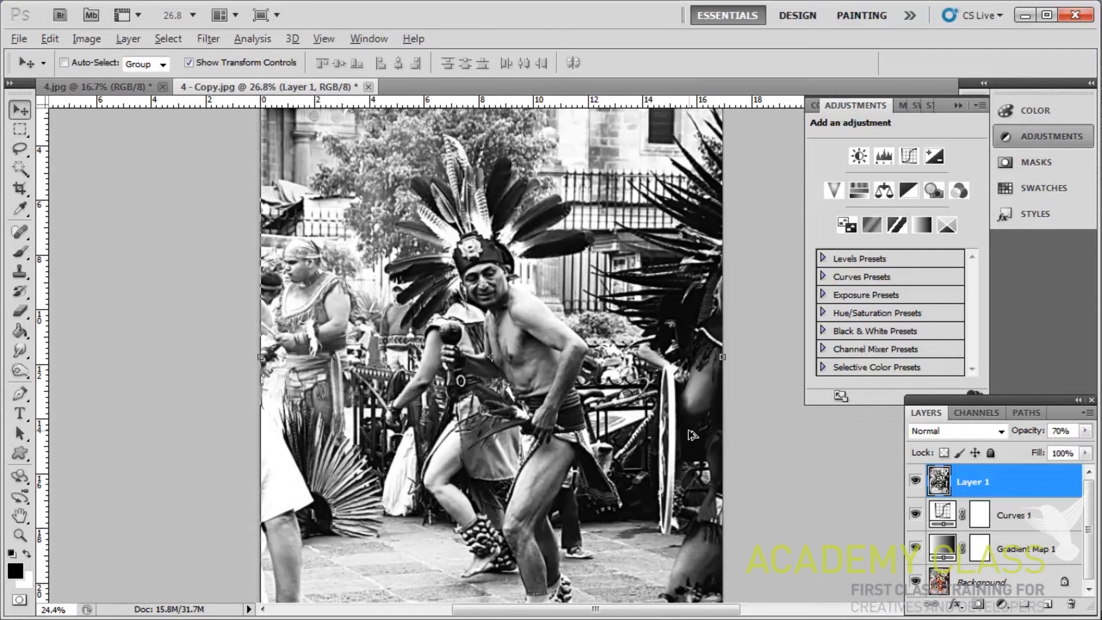
# Compare the black-and-white version in 4.jpg with the high-contrast result in 4 - Copy.jpg at the same magnification
pyautogui.scroll(-1, 691, 441)
pyautogui.scroll(-1, 691, 440)
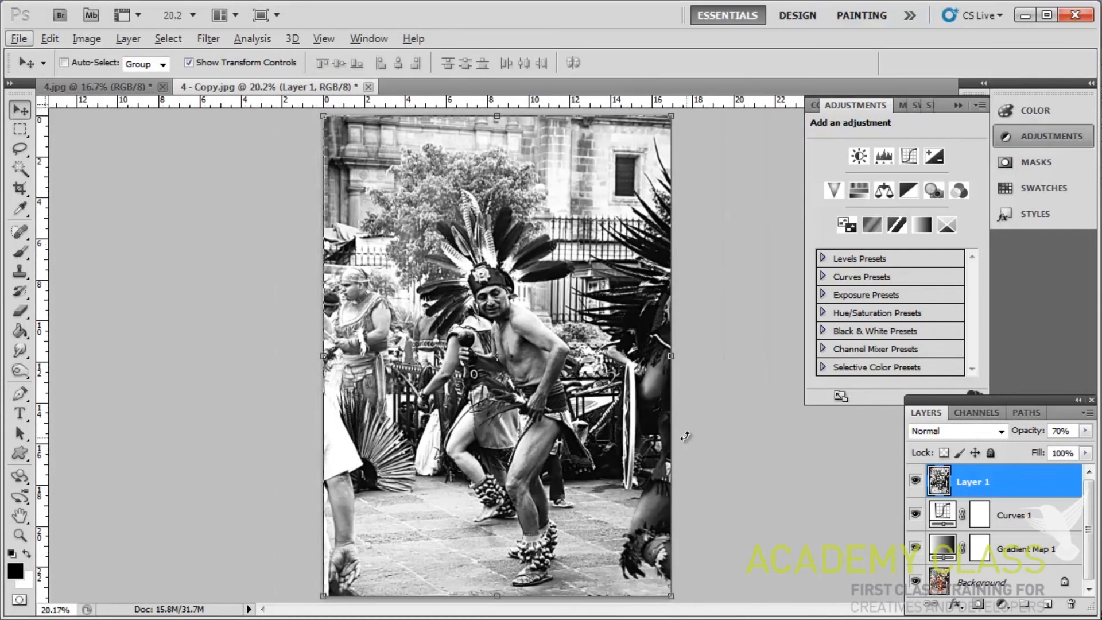
pyautogui.click(117, 88)
pyautogui.scroll(2, 319, 216)
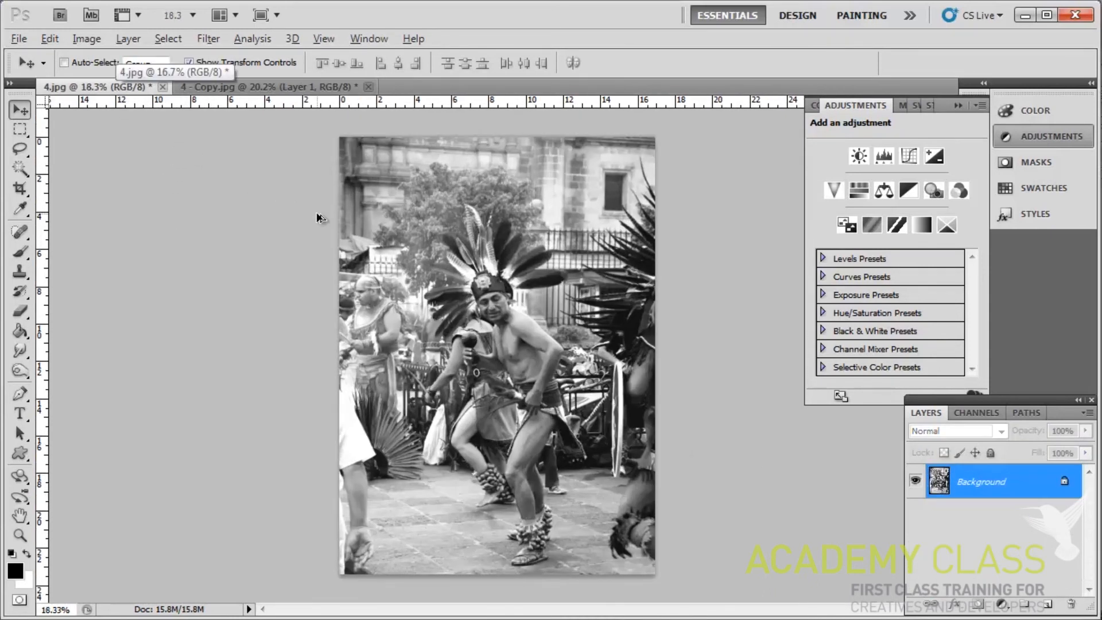
pyautogui.click(237, 85)
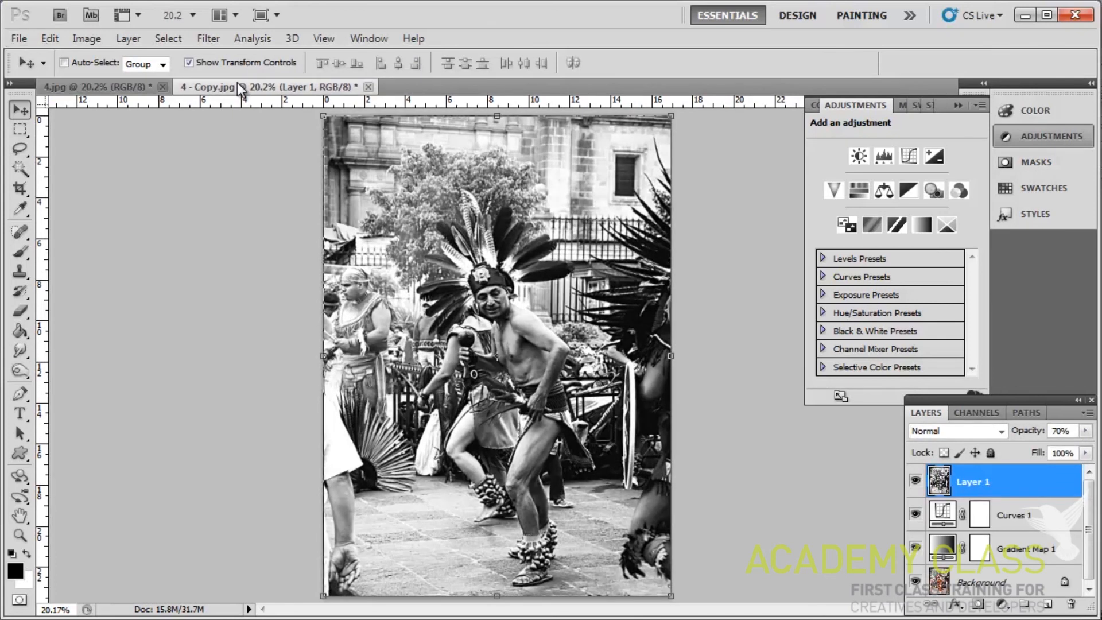
pyautogui.click(105, 84)
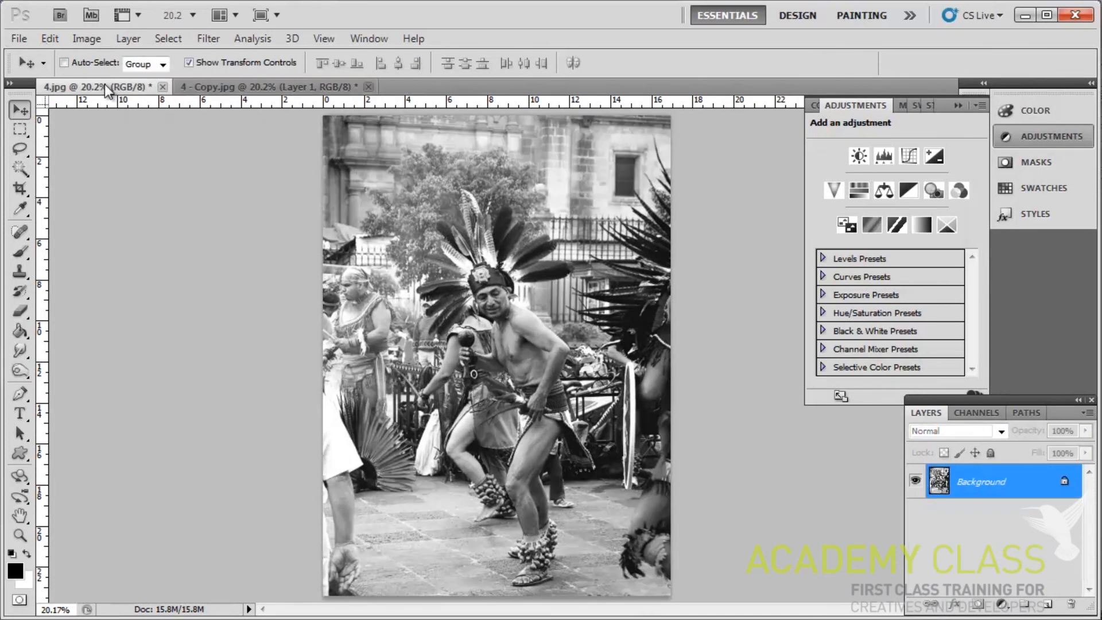
pyautogui.click(201, 83)
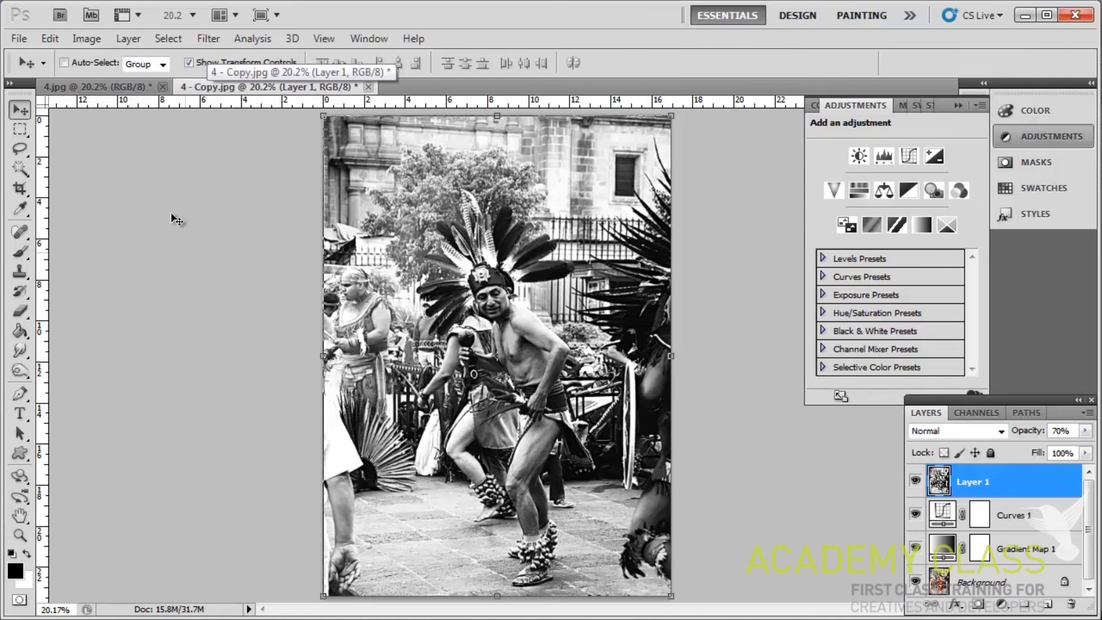
pyautogui.click(103, 91)
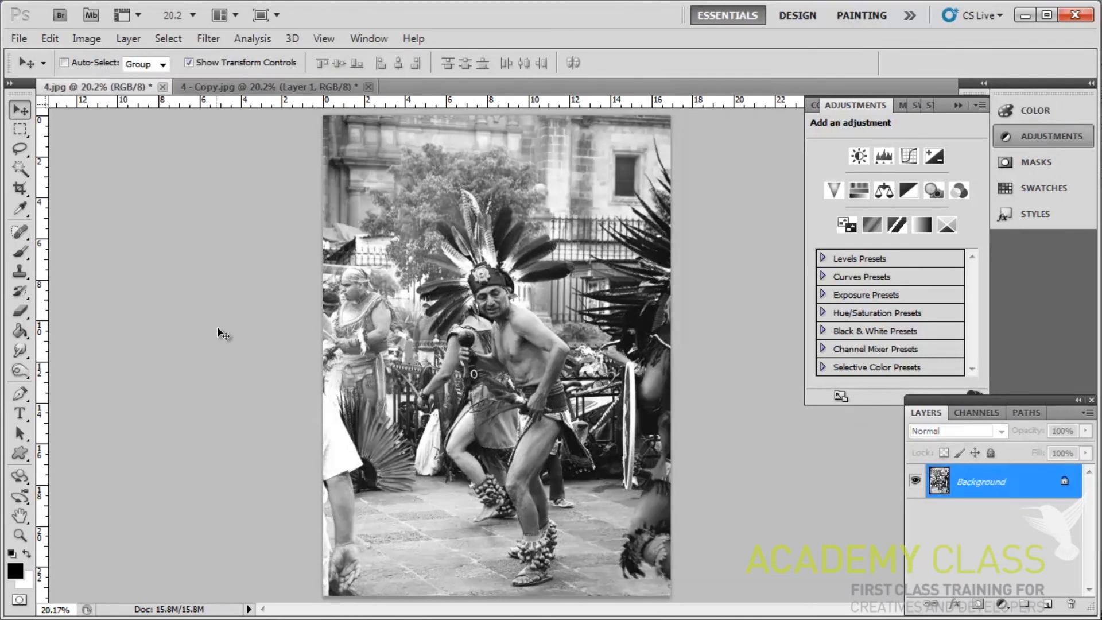
# Flatten all layers of 4 - Copy.jpg into a single background layer
pyautogui.click(222, 86)
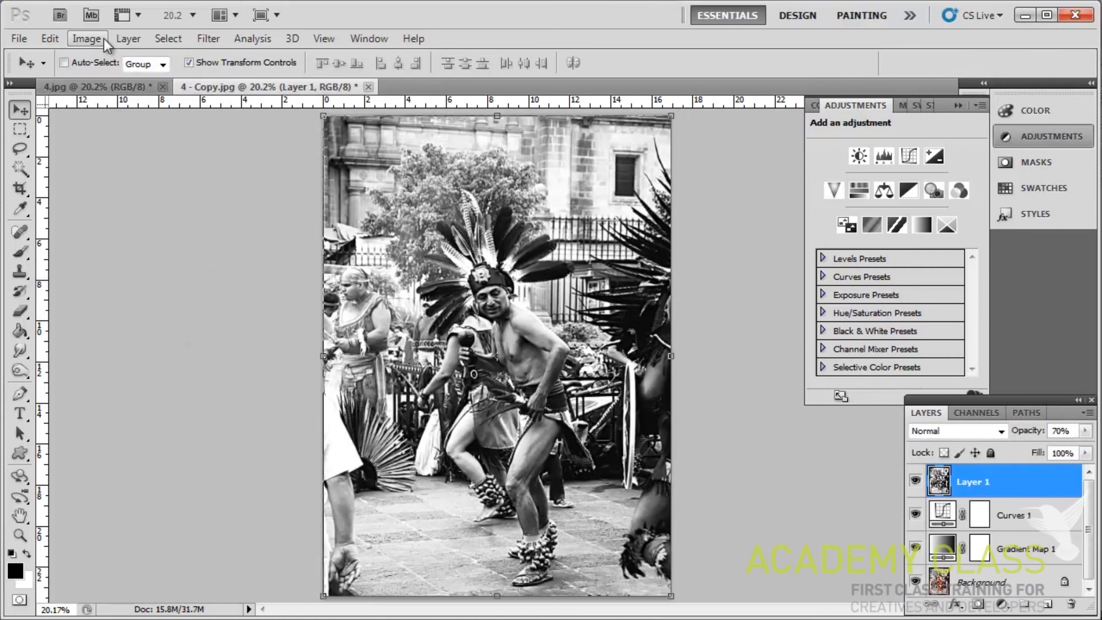
pyautogui.click(128, 38)
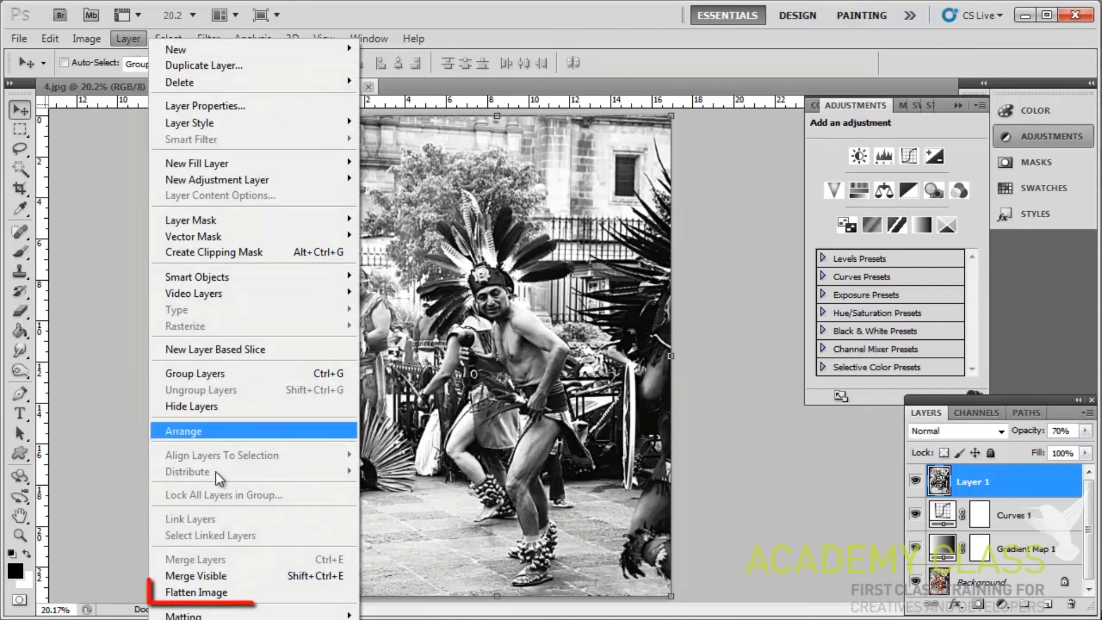
pyautogui.click(229, 591)
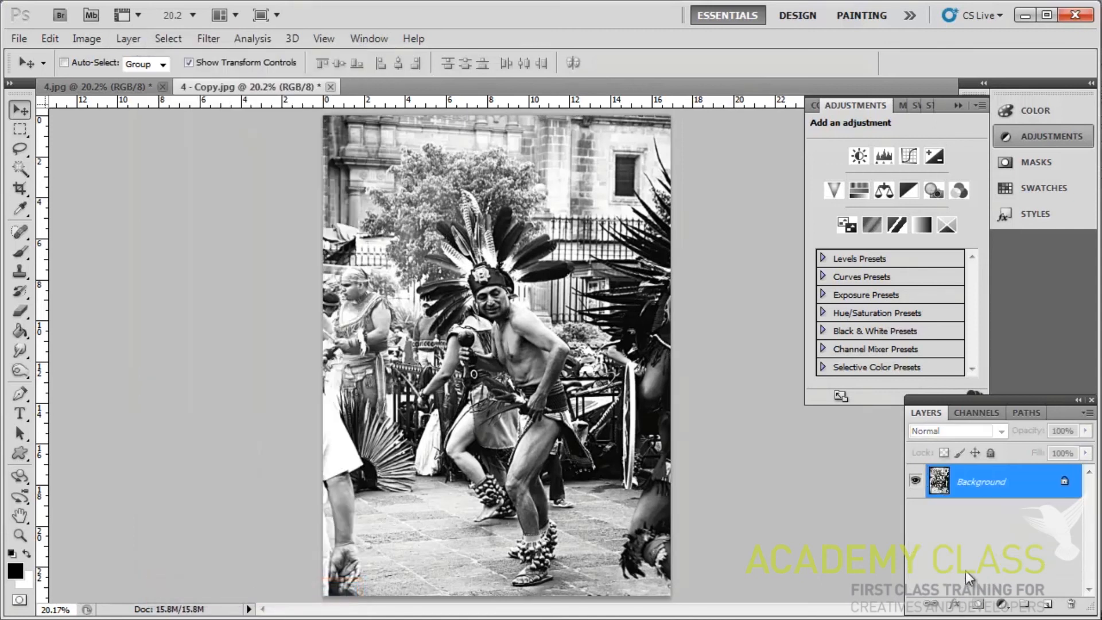